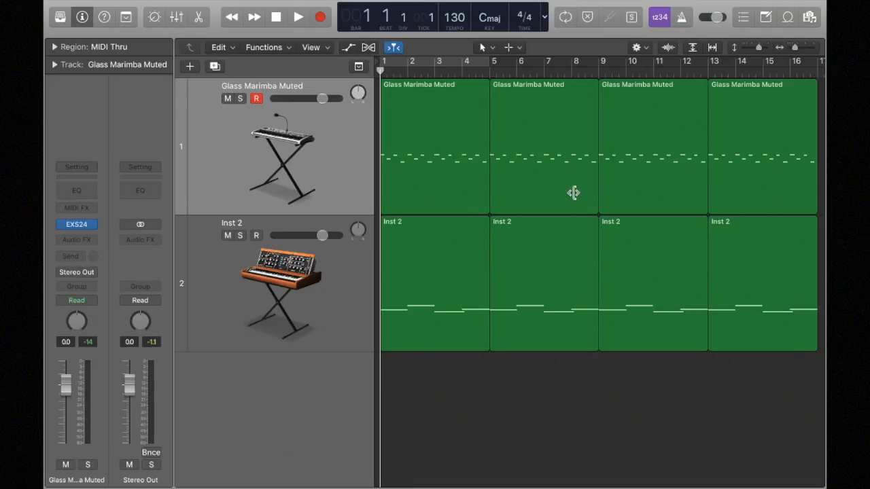
Step: Add a software instrument track below Inst 2 with a stereo EXS24 sampler and load the famoz instrument into it
{"action": "left_click", "coordinate": [350, 345]}
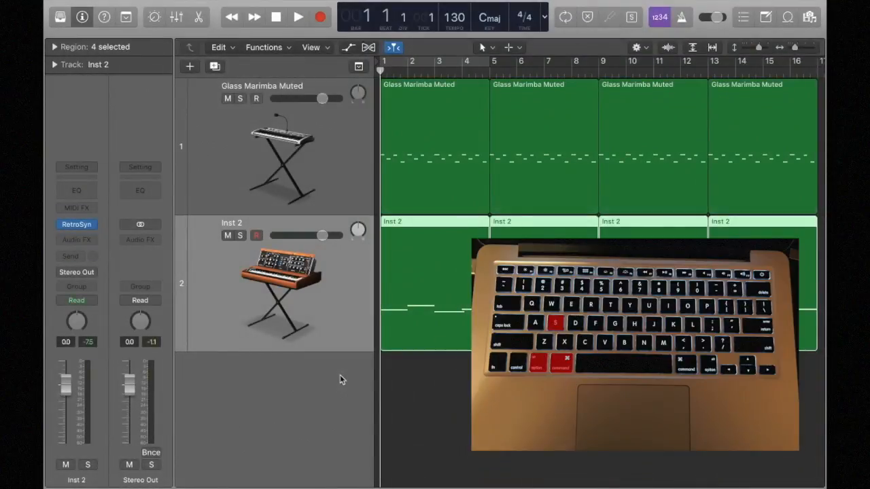
{"action": "key", "text": "alt+super+s"}
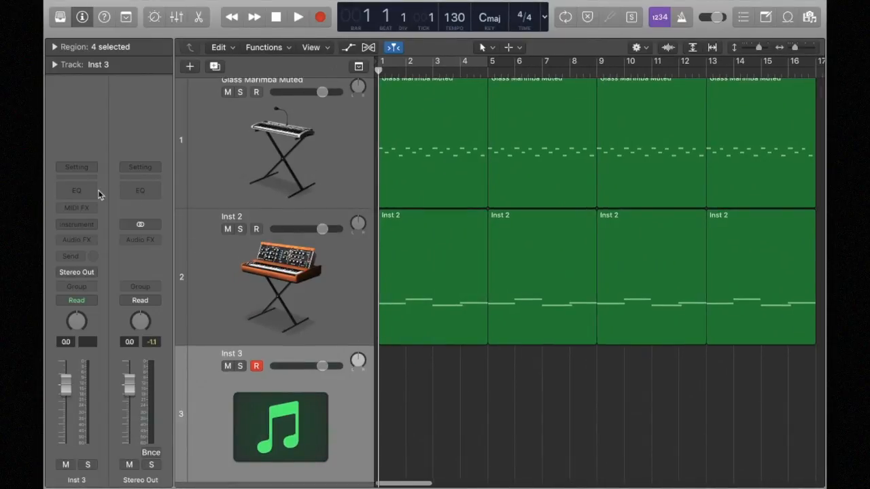
{"action": "left_click", "coordinate": [91, 226]}
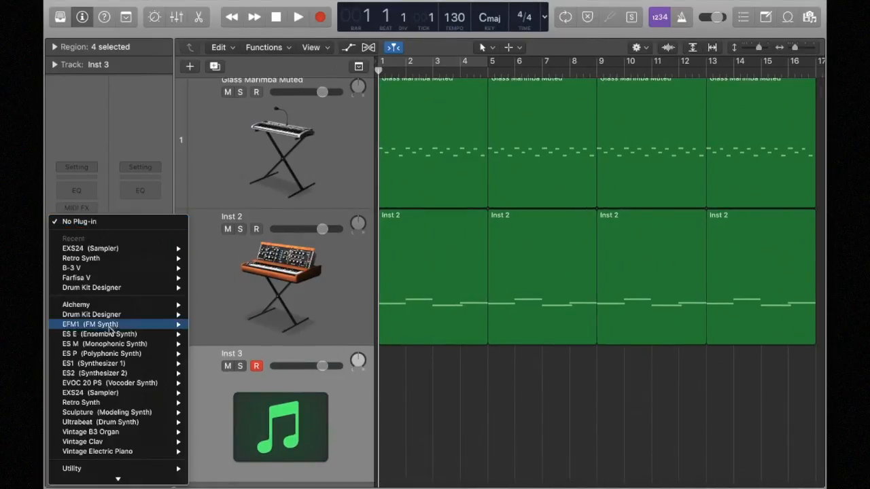
{"action": "mouse_move", "coordinate": [148, 396]}
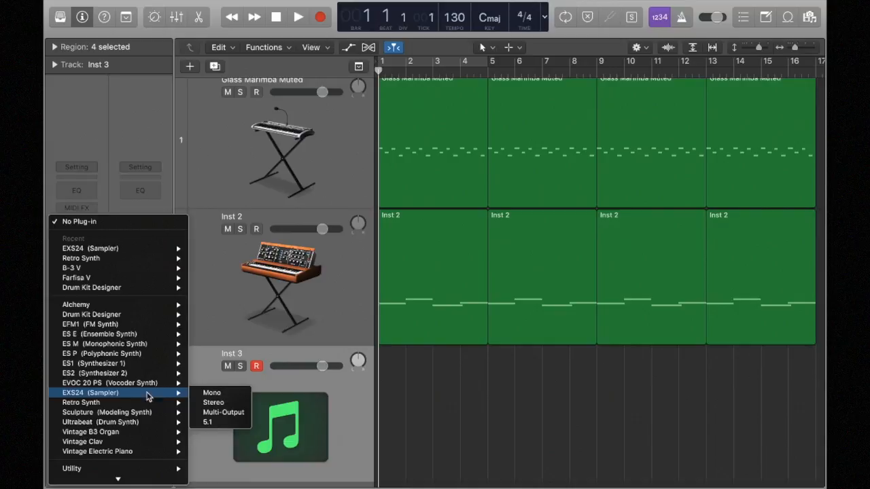
{"action": "left_click", "coordinate": [212, 402]}
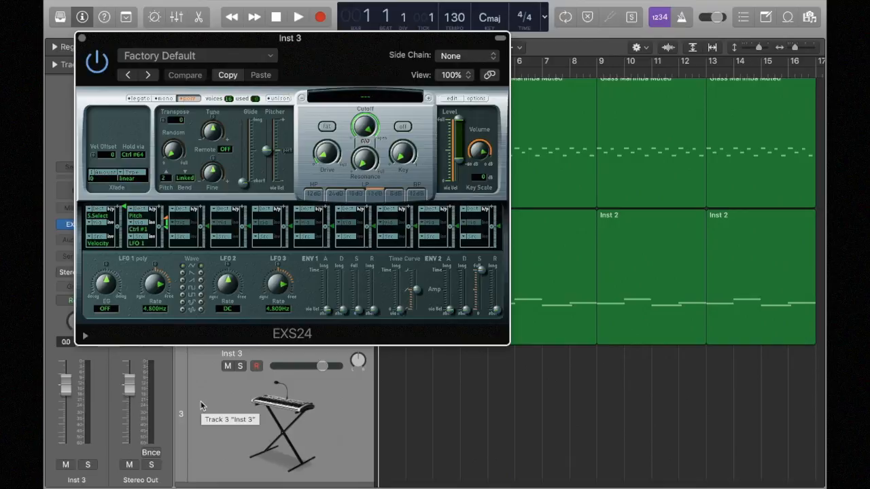
{"action": "left_click", "coordinate": [365, 97]}
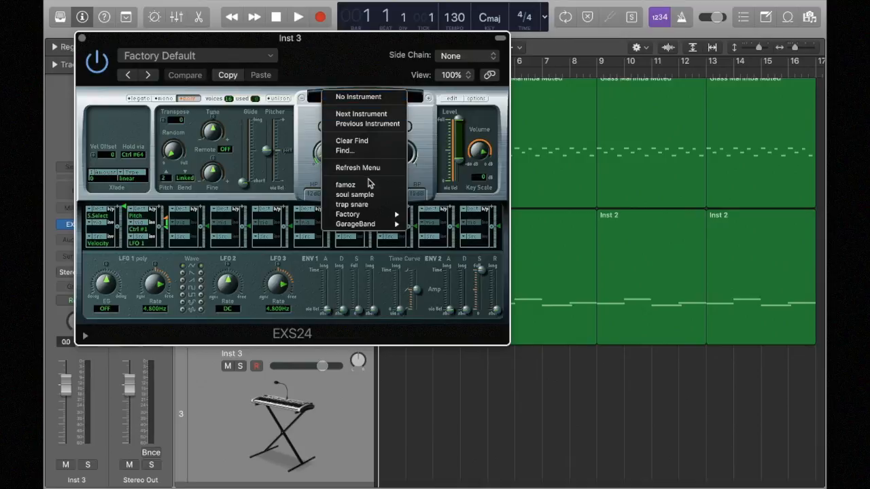
{"action": "left_click", "coordinate": [347, 185]}
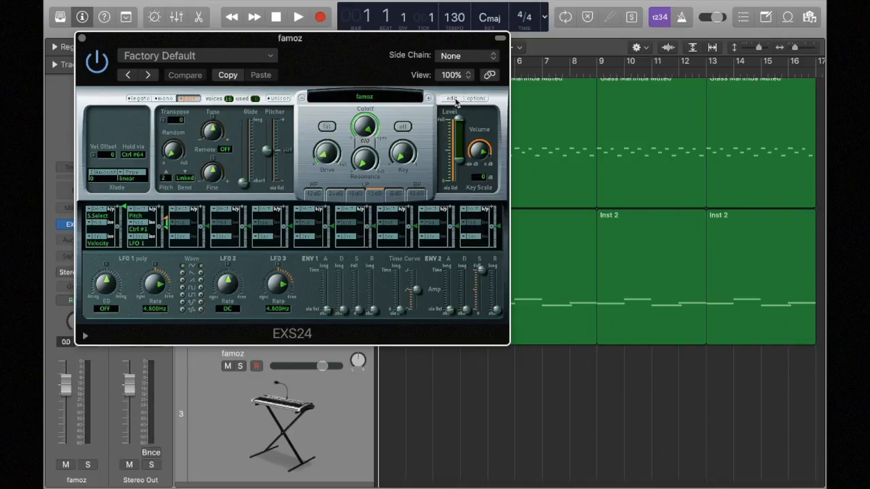
Step: Check in the preferences that Show Advanced Tools and all its additional options are enabled
{"action": "mouse_move", "coordinate": [241, 9]}
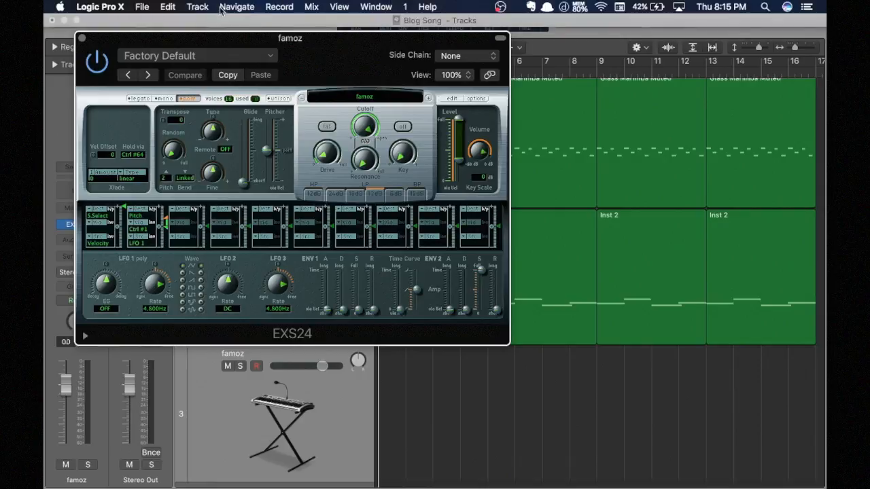
{"action": "key", "text": "super+comma"}
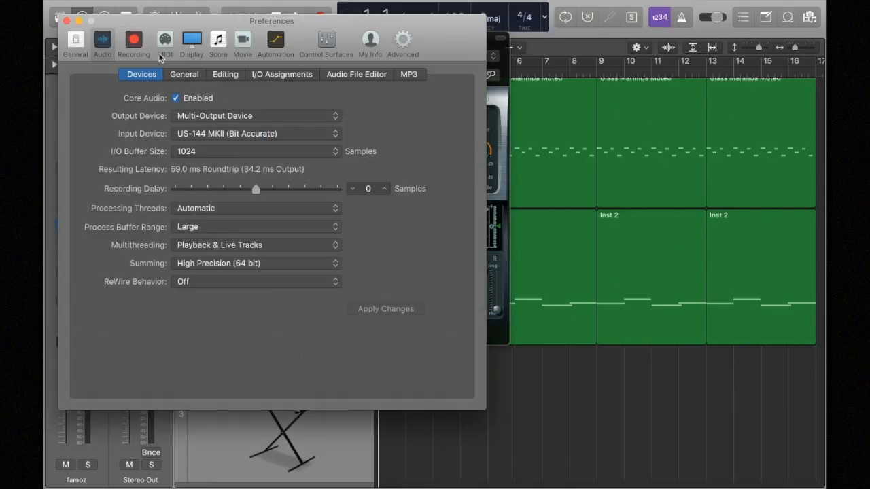
{"action": "left_click", "coordinate": [403, 42]}
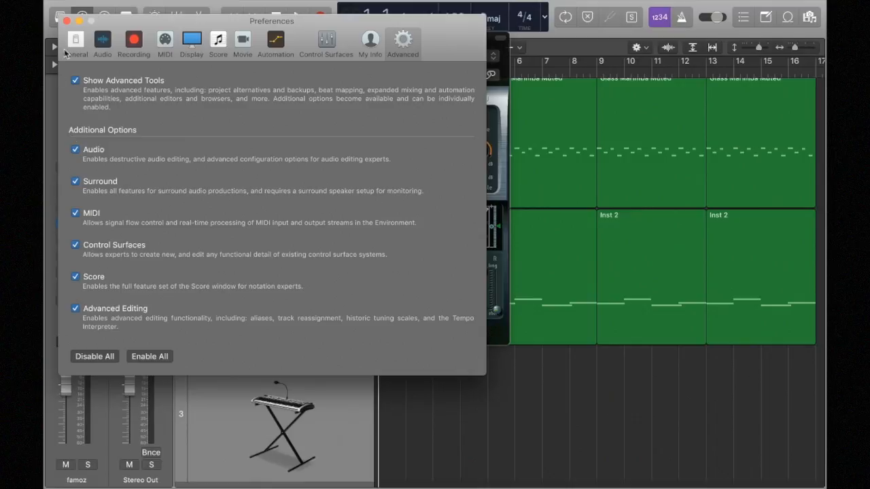
{"action": "left_click", "coordinate": [66, 21]}
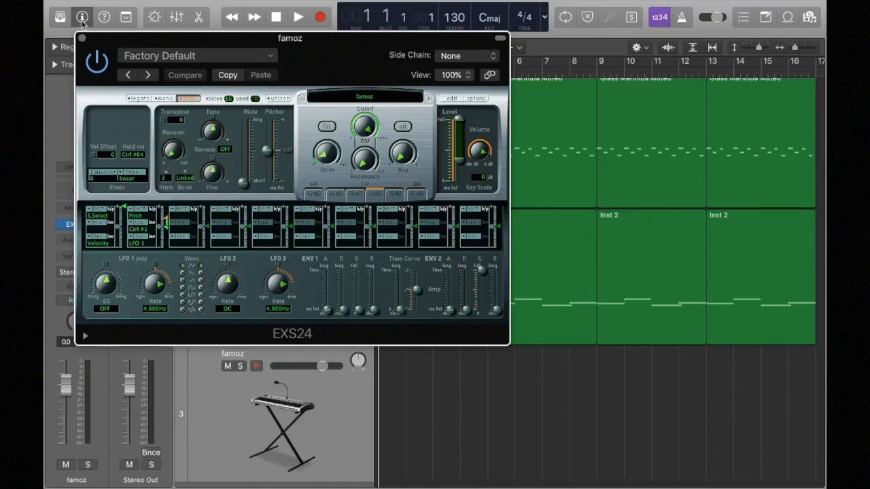
Step: Inspect the famoz instrument's zone and sample file in the EXS24 instrument editor and audition it on several keys
{"action": "left_click", "coordinate": [457, 100]}
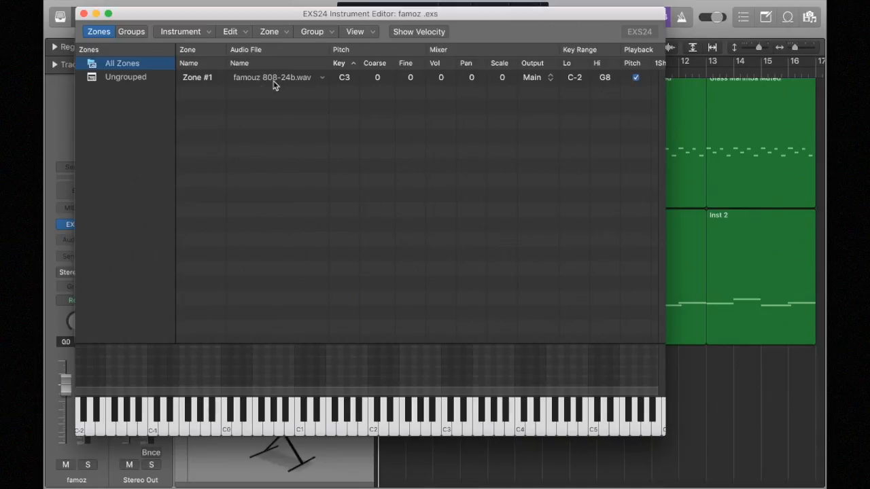
{"action": "mouse_move", "coordinate": [273, 84]}
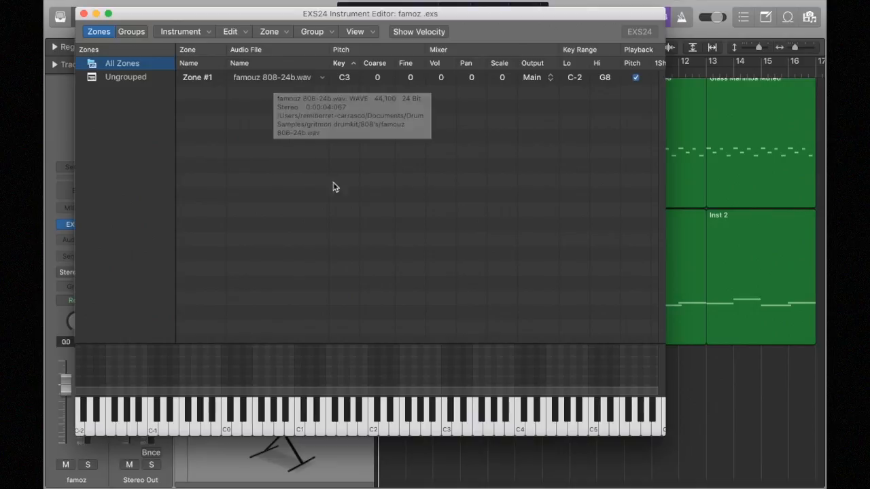
{"action": "scroll", "coordinate": [705, 243], "scroll_direction": "right", "scroll_amount": 2}
{"action": "scroll", "coordinate": [705, 244], "scroll_direction": "right", "scroll_amount": 3}
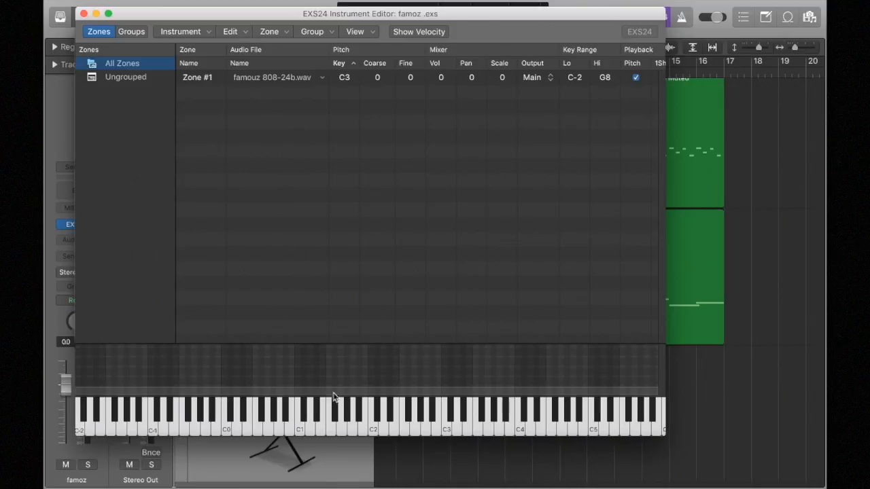
{"action": "left_click", "coordinate": [376, 418]}
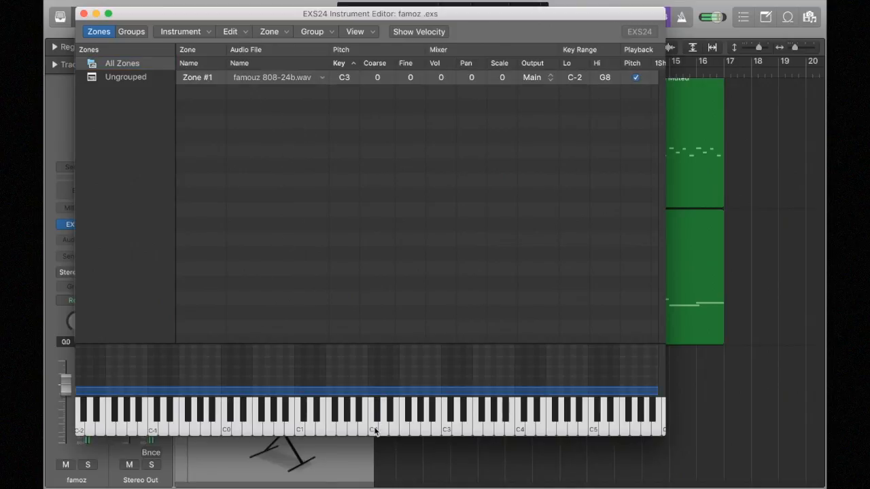
{"action": "left_click", "coordinate": [374, 431]}
{"action": "left_click", "coordinate": [447, 430]}
{"action": "left_click", "coordinate": [518, 430]}
{"action": "left_click", "coordinate": [551, 429]}
{"action": "left_click", "coordinate": [562, 429]}
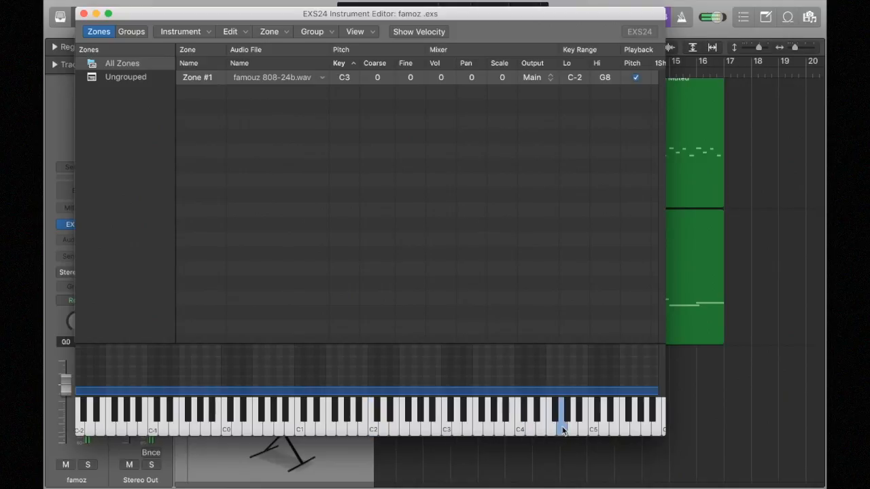
{"action": "left_click", "coordinate": [514, 431]}
{"action": "left_click", "coordinate": [84, 13]}
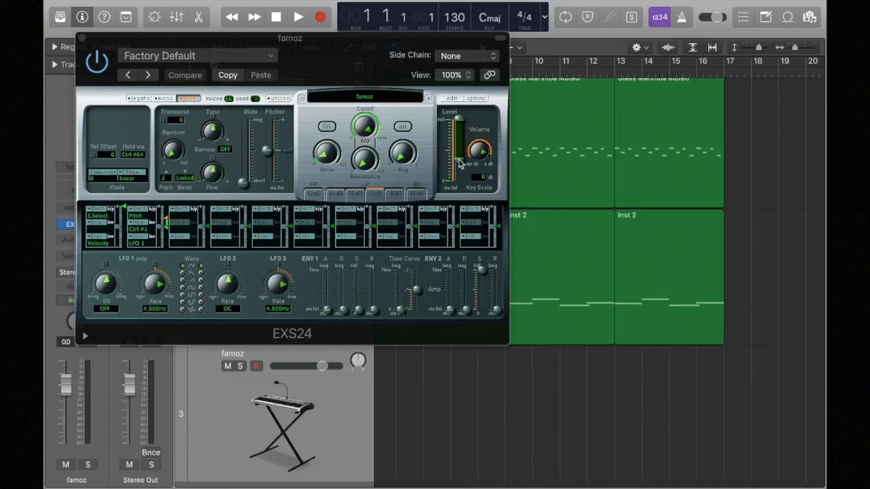
Step: Raise the lower handle of the EXS24 Level slider and audition a few famoz notes with Musical Typing
{"action": "left_click_drag", "start_coordinate": [459, 163], "coordinate": [462, 136]}
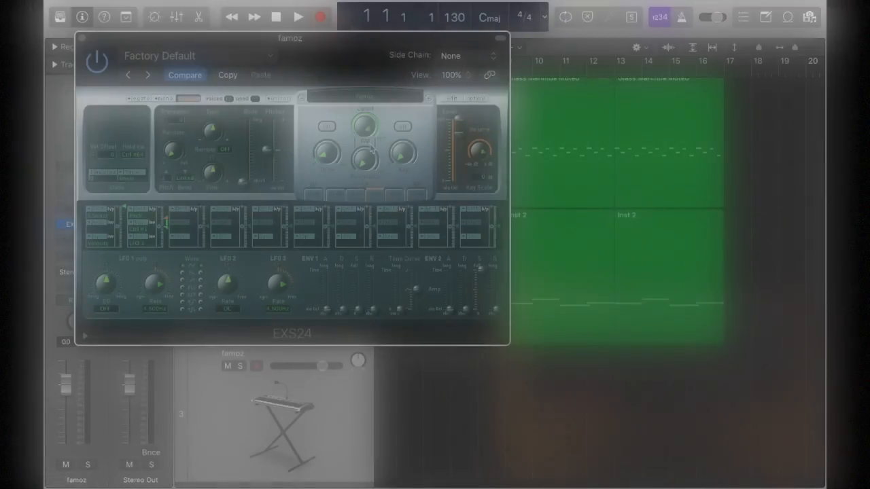
{"action": "key", "text": "super+k"}
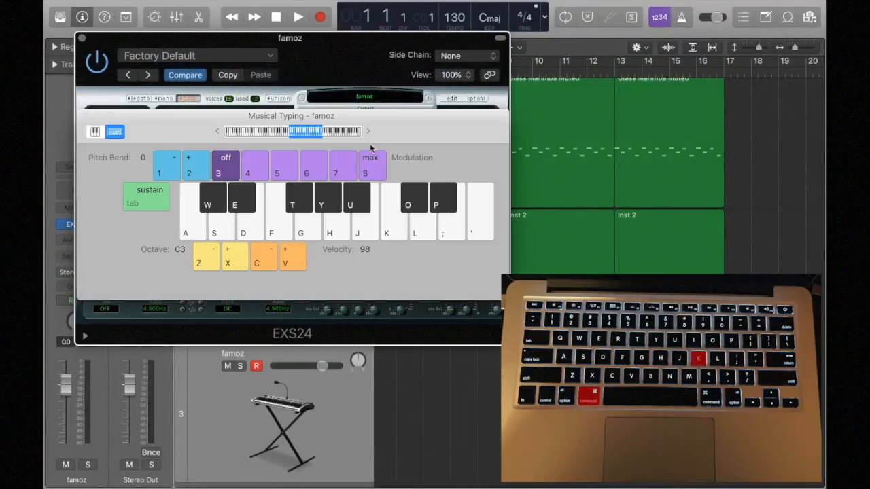
{"action": "key", "text": "h"}
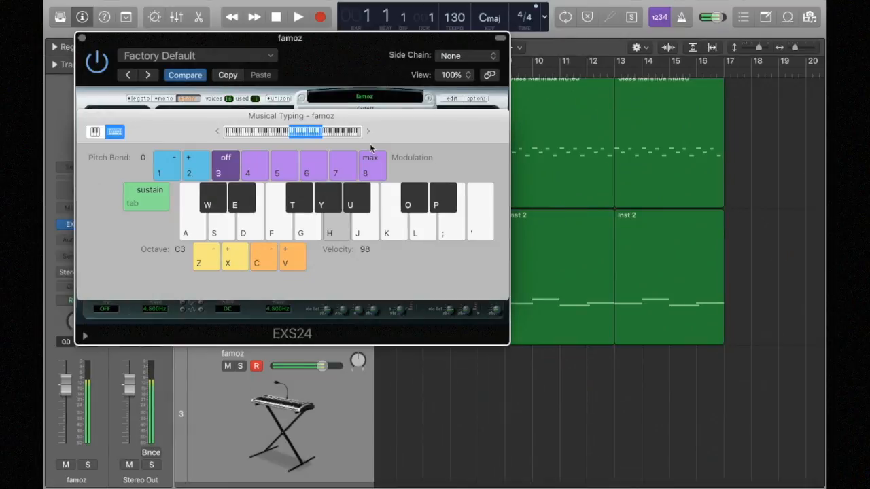
{"action": "key", "text": "j"}
{"action": "key", "text": "k"}
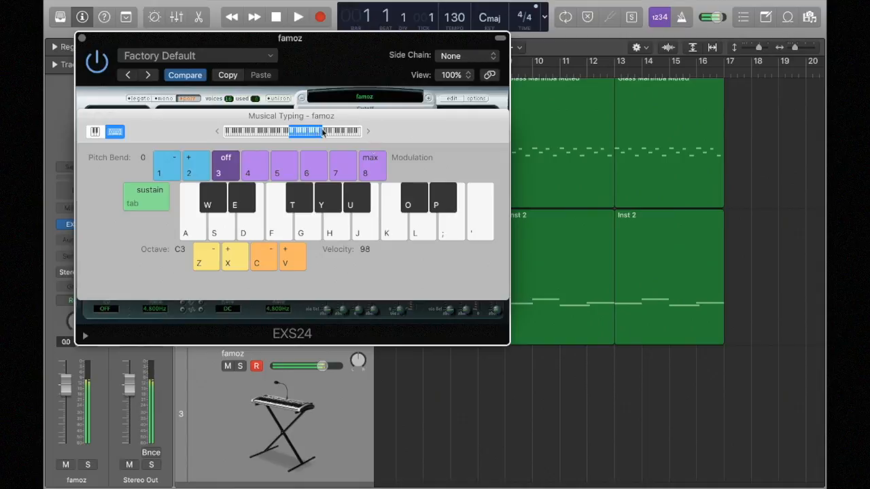
Step: Raise the EXS24 Glide slider slightly above its shortest setting and close the sampler window
{"action": "left_click_drag", "start_coordinate": [83, 37], "coordinate": [201, 344]}
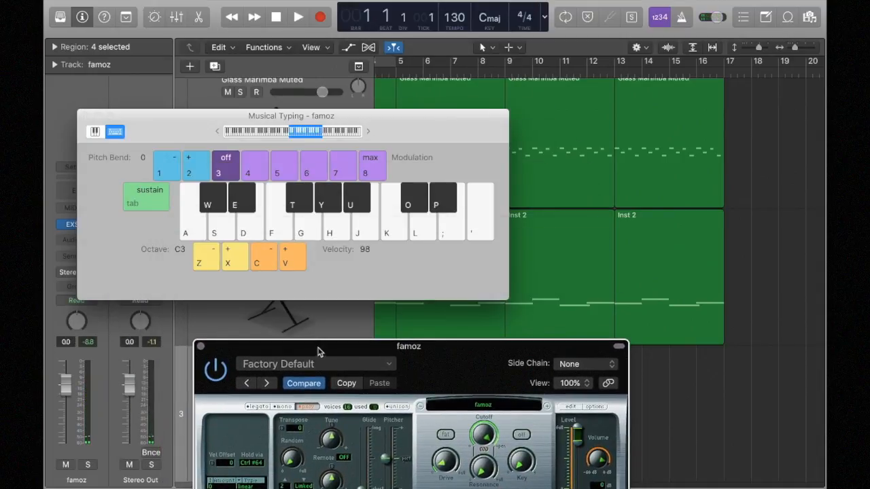
{"action": "left_click_drag", "start_coordinate": [316, 347], "coordinate": [313, 125]}
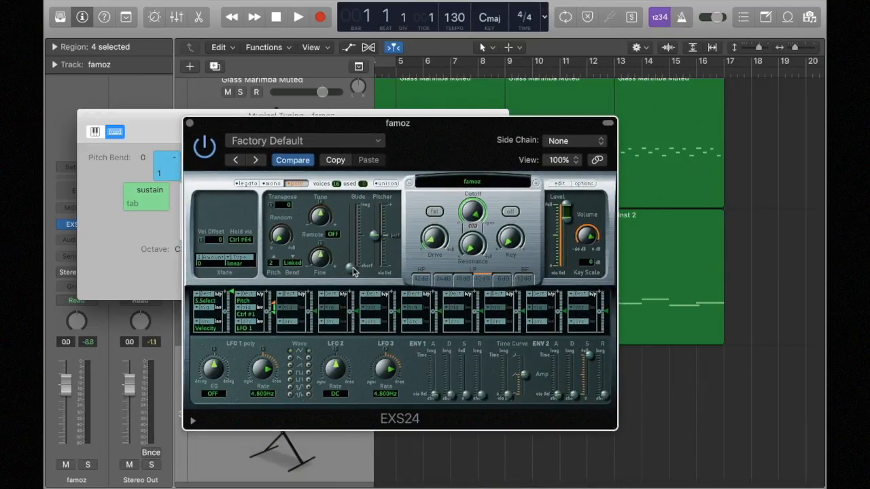
{"action": "left_click_drag", "start_coordinate": [351, 269], "coordinate": [353, 255]}
{"action": "left_click", "coordinate": [191, 123]}
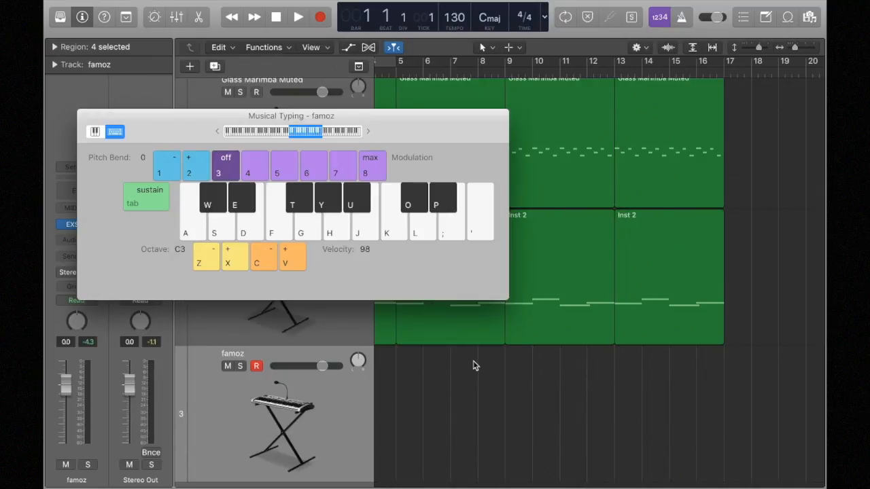
Step: Play the song from bar 1 and try out a bass line on the famoz track with Musical Typing, stopping back at bar 1
{"action": "scroll", "coordinate": [474, 366], "scroll_direction": "left", "scroll_amount": 5}
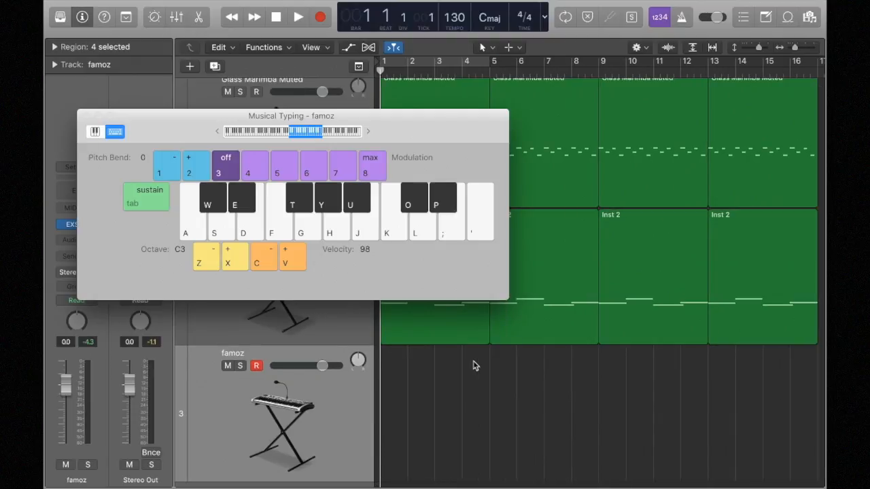
{"action": "key", "text": "space"}
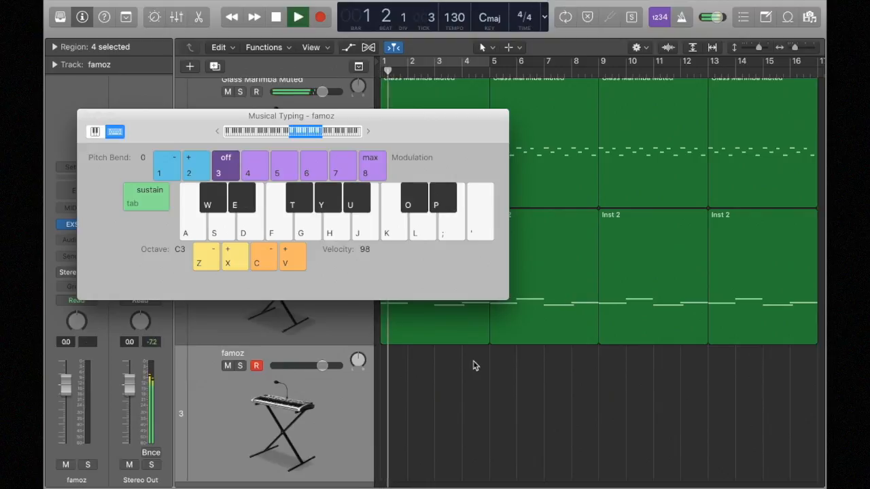
{"action": "key", "text": "k"}
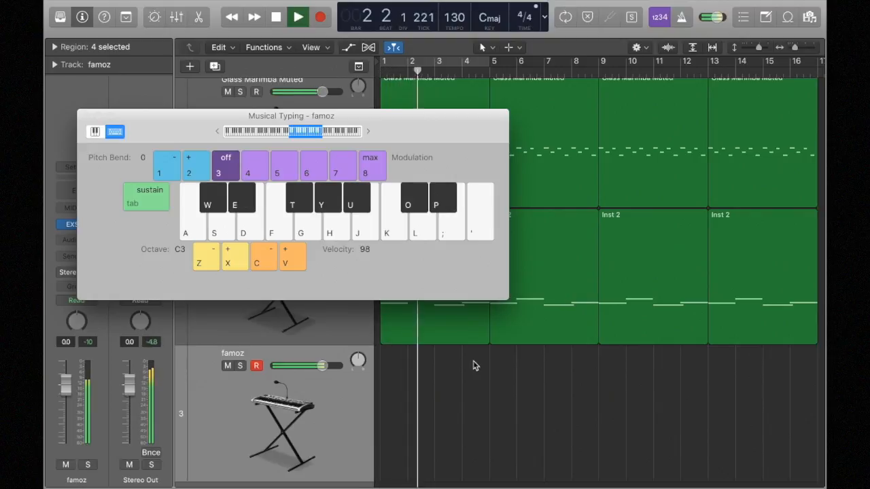
{"action": "key", "text": "k"}
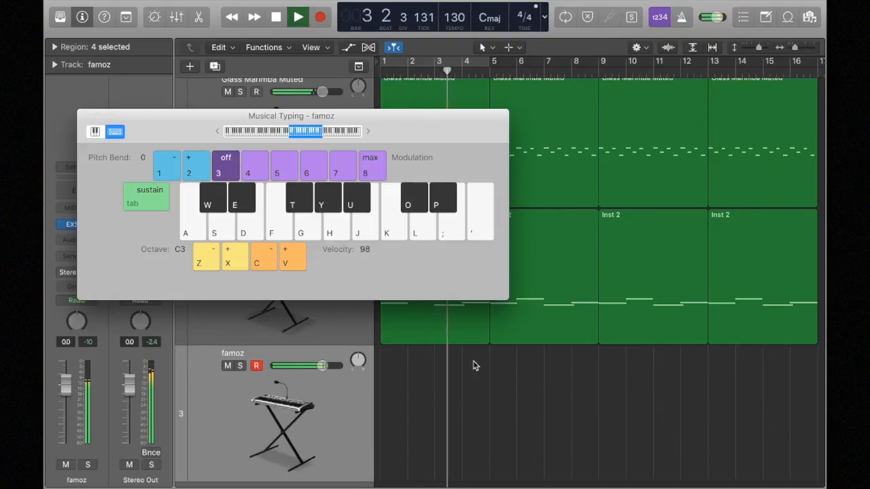
{"action": "key", "text": "k"}
{"action": "key", "text": "k"}
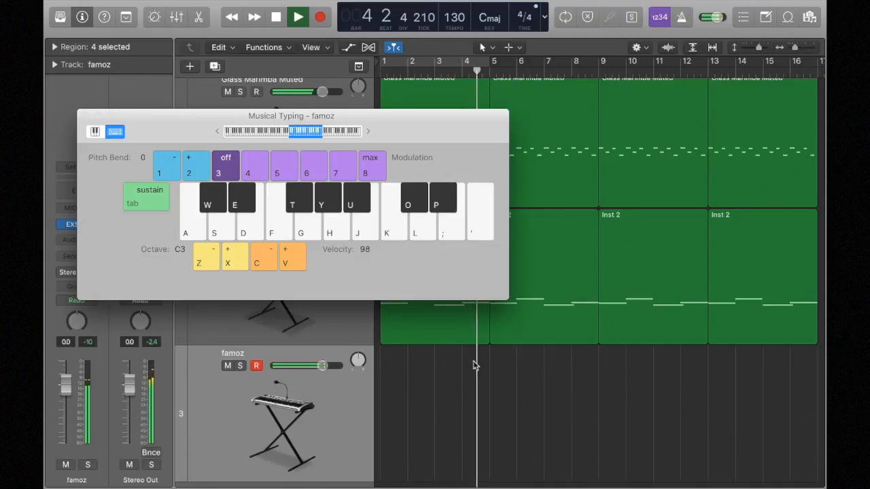
{"action": "key", "text": "k"}
{"action": "key", "text": "g"}
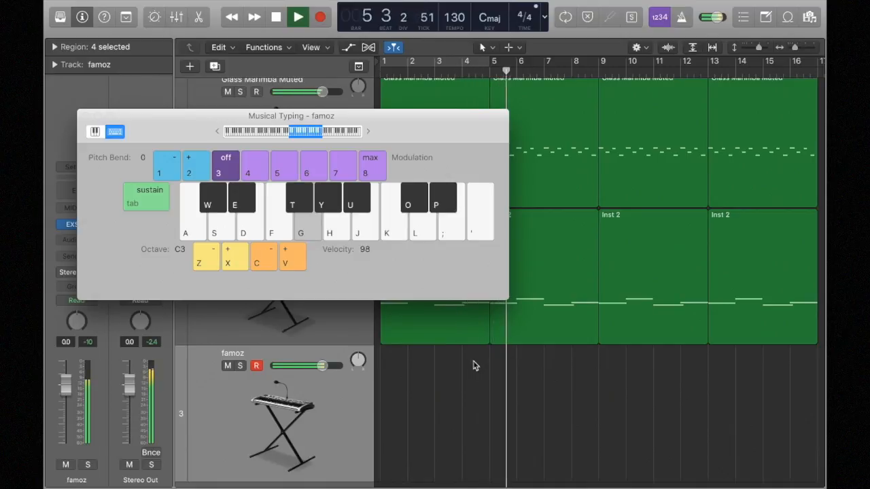
{"action": "key", "text": "f"}
{"action": "key", "text": "s"}
{"action": "key", "text": "h"}
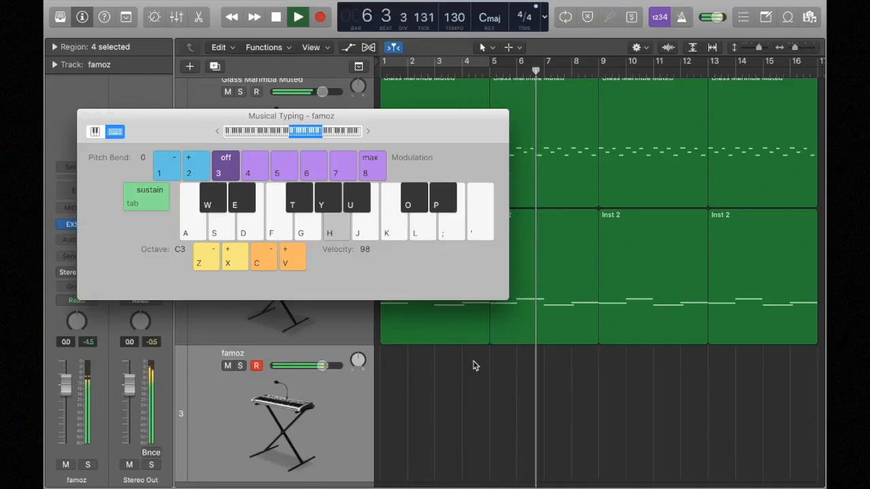
{"action": "key", "text": "f"}
{"action": "key", "text": "d"}
{"action": "key", "text": "d"}
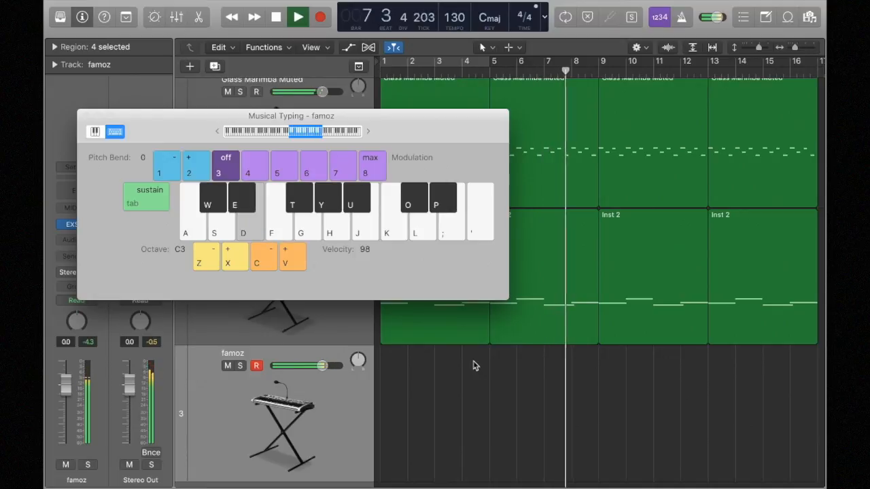
{"action": "key", "text": "g"}
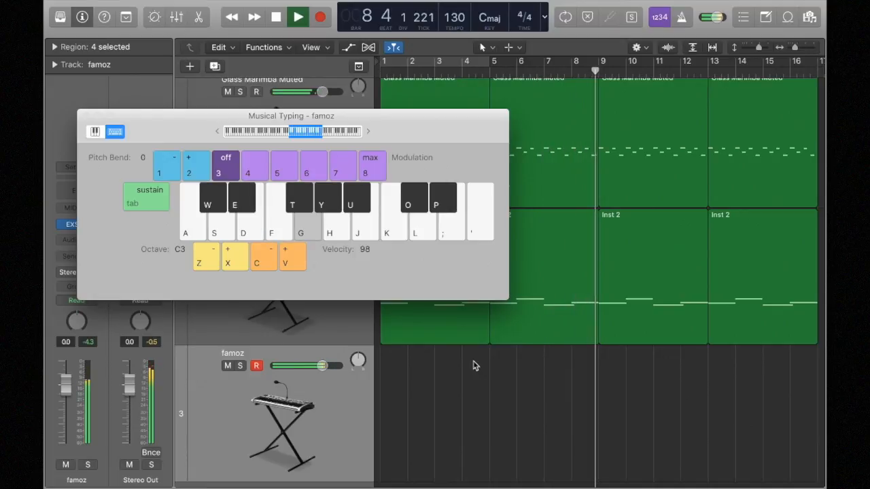
{"action": "key", "text": "k"}
{"action": "key", "text": "k"}
{"action": "key", "text": "f"}
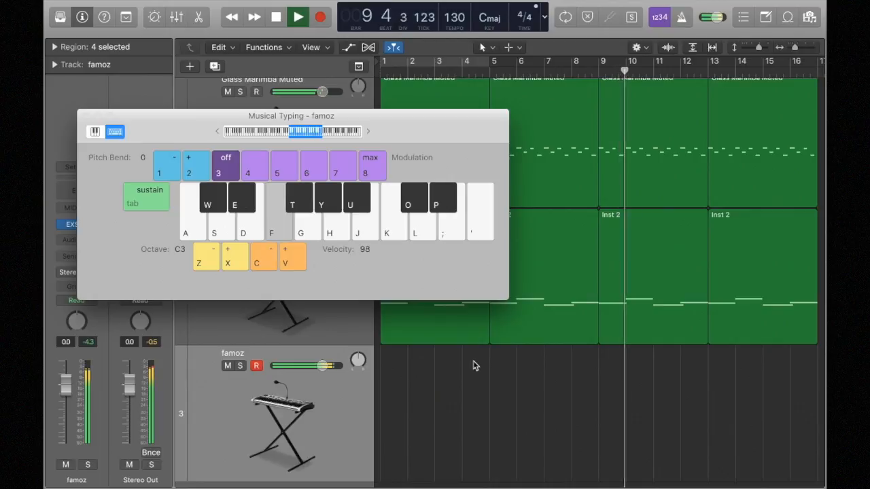
{"action": "key", "text": "d"}
{"action": "key", "text": "d"}
{"action": "key", "text": "s"}
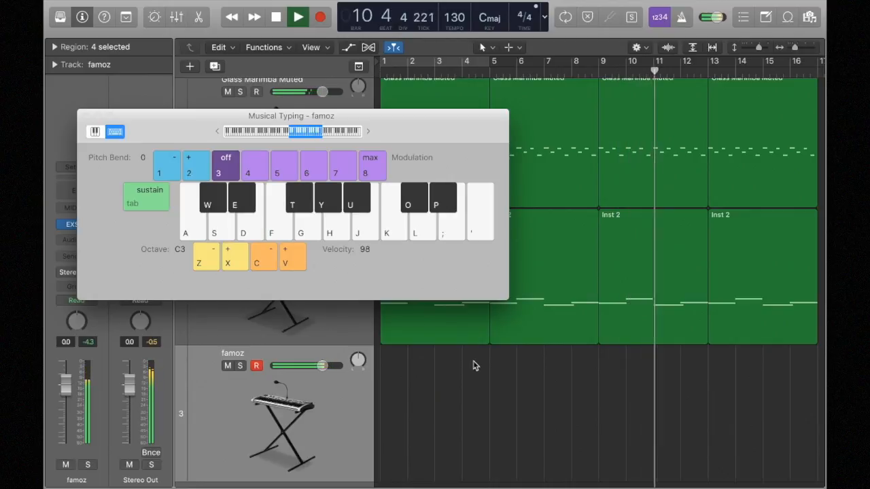
{"action": "key", "text": "d"}
{"action": "key", "text": "space"}
{"action": "key", "text": "Return"}
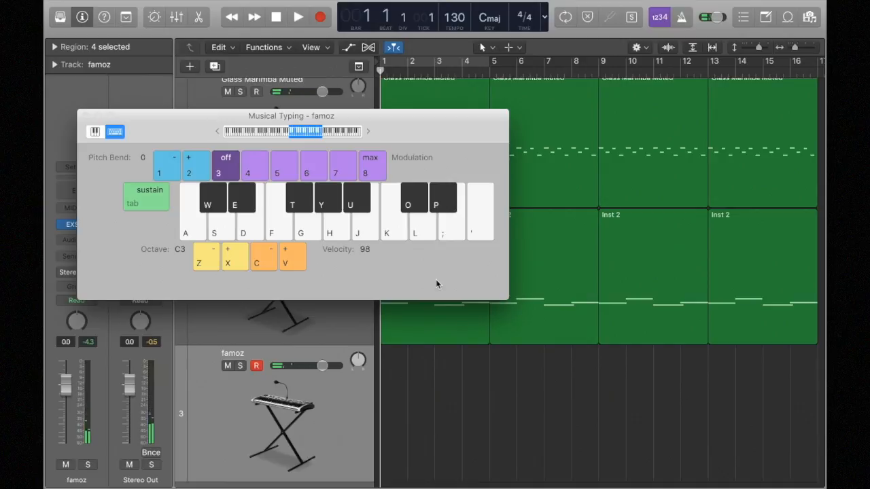
Step: Trim the recorded famoz region so it starts at bar 5, and move the remaining four bars to bar 1
{"action": "key", "text": "super+k"}
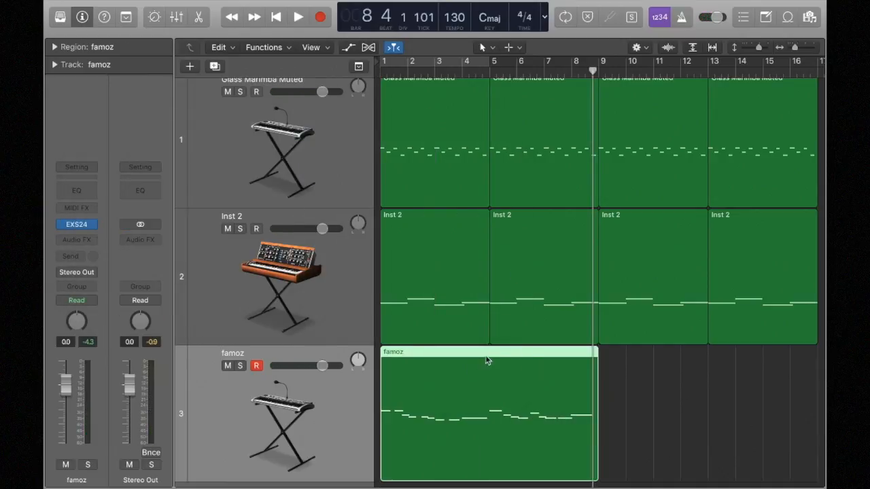
{"action": "left_click_drag", "start_coordinate": [386, 417], "coordinate": [502, 411]}
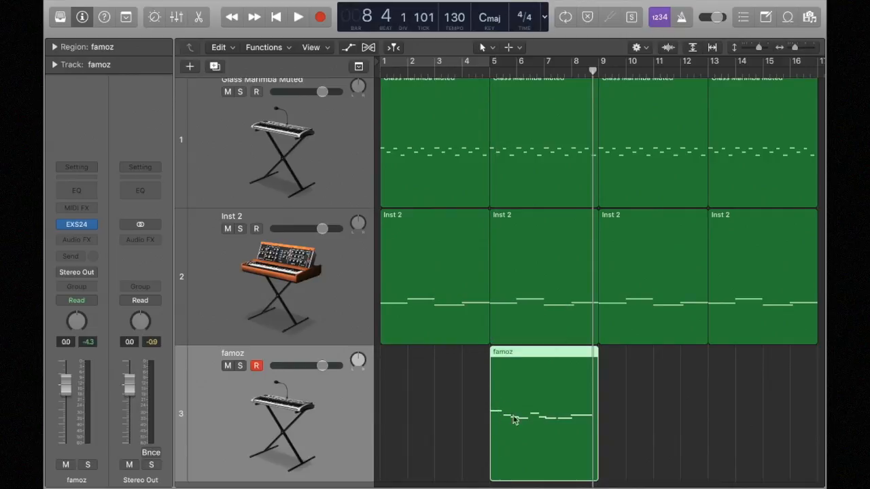
{"action": "left_click_drag", "start_coordinate": [436, 413], "coordinate": [392, 402]}
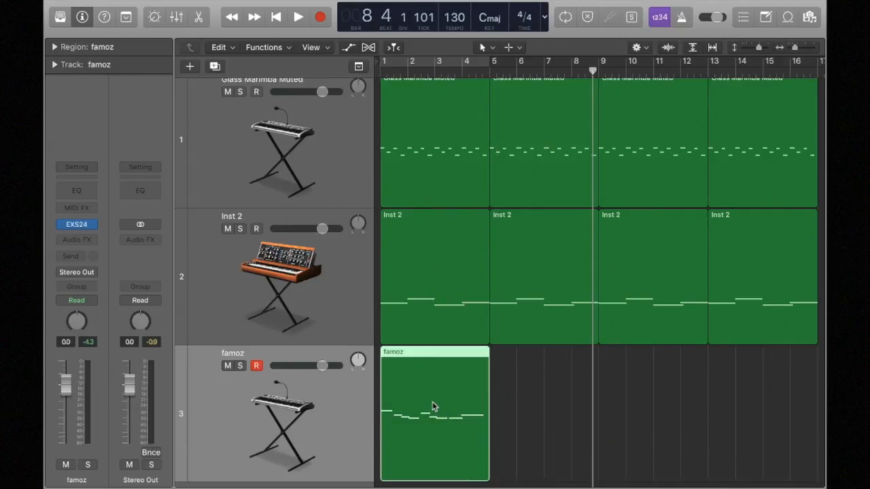
Step: Open the famoz region in the Piano Roll with all its notes in view and play it back from bar 1
{"action": "double_click", "coordinate": [432, 401]}
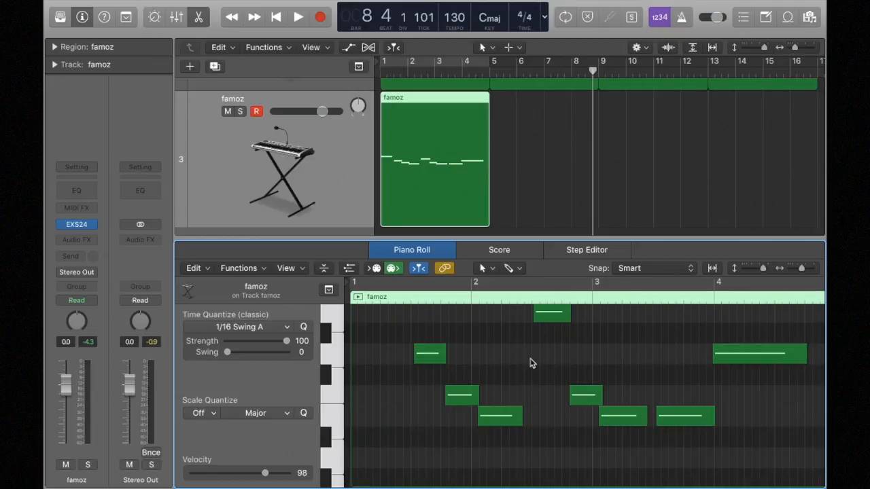
{"action": "key", "text": "super+a"}
{"action": "left_click", "coordinate": [523, 357]}
{"action": "key", "text": "z"}
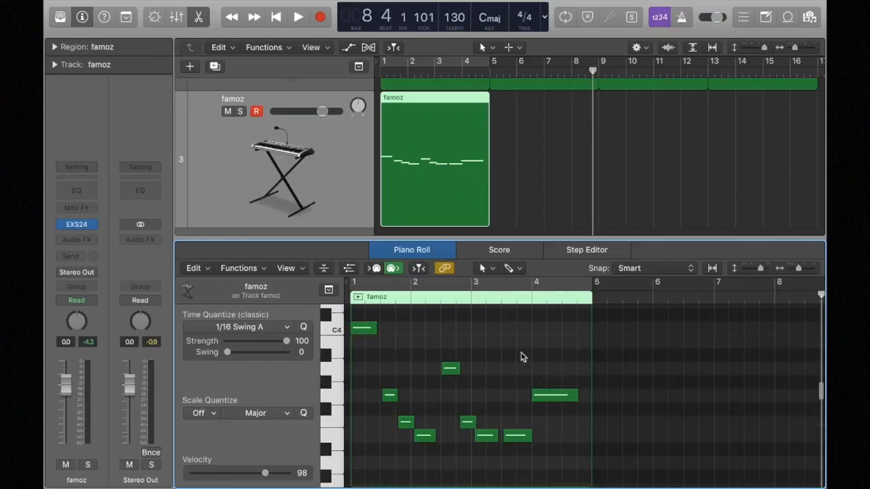
{"action": "key", "text": "Return"}
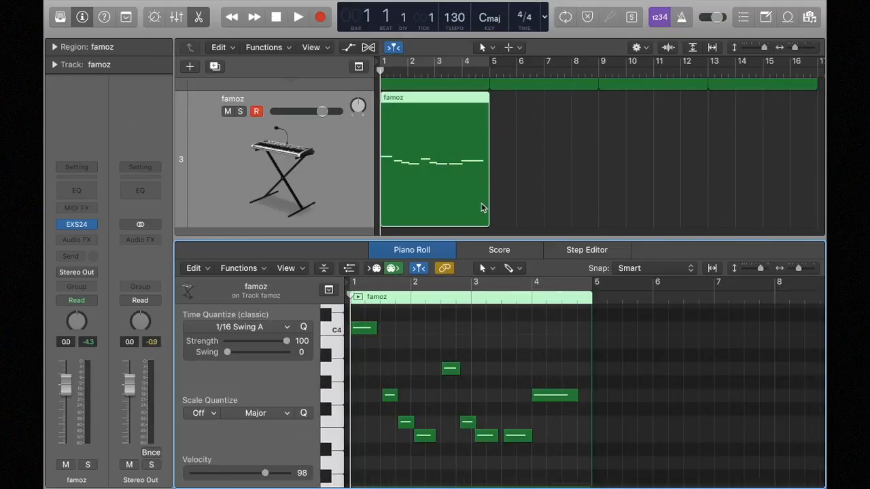
{"action": "key", "text": "space"}
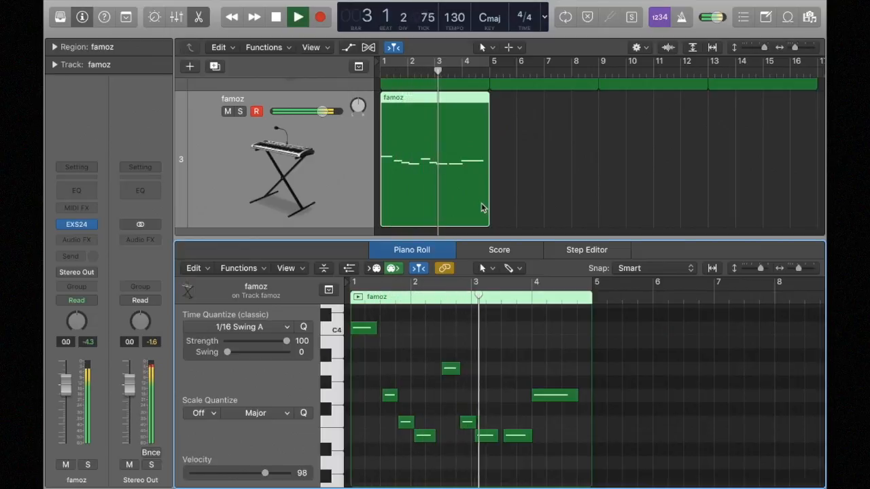
{"action": "key", "text": "space"}
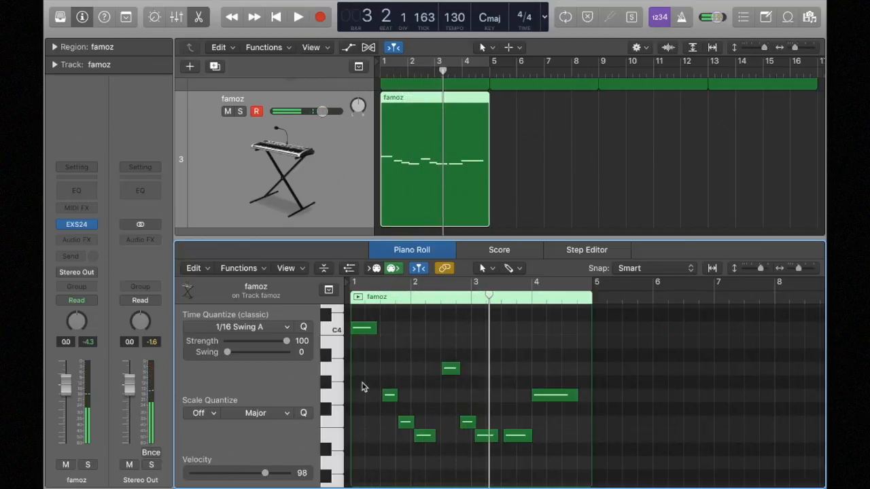
Step: Quantize all notes of the famoz region to 1/16 Swing A at strength 100
{"action": "key", "text": "super+a"}
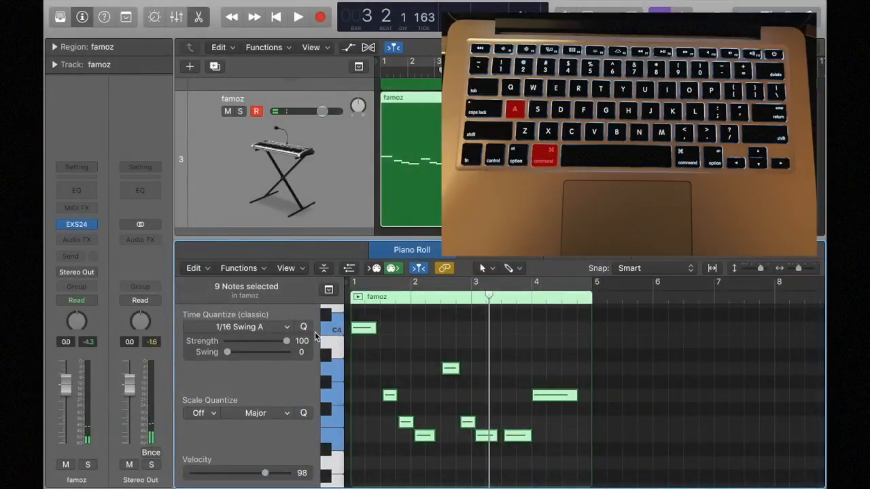
{"action": "left_click", "coordinate": [305, 328]}
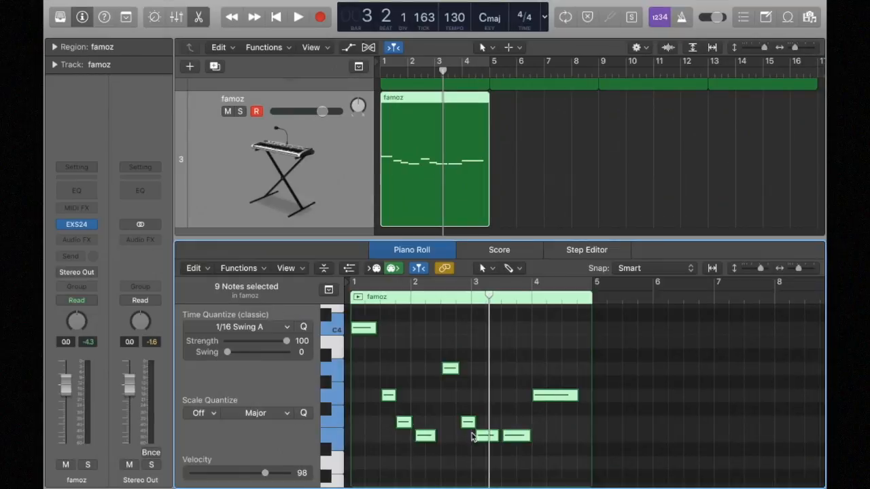
{"action": "left_click", "coordinate": [476, 405]}
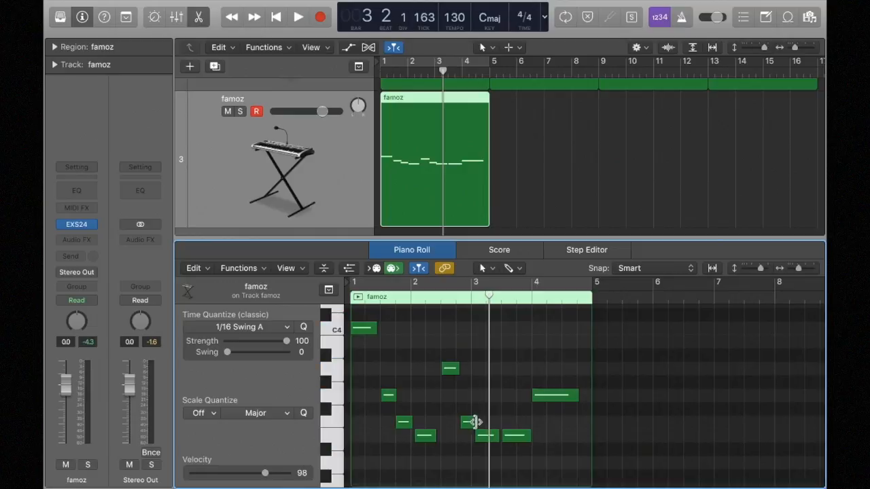
Step: Nudge the F3 before bar 3 and the E3 notes at bars 2 and 3 slightly earlier, and raise that F3 to G3
{"action": "left_click_drag", "start_coordinate": [470, 427], "coordinate": [479, 443]}
{"action": "left_click", "coordinate": [481, 438]}
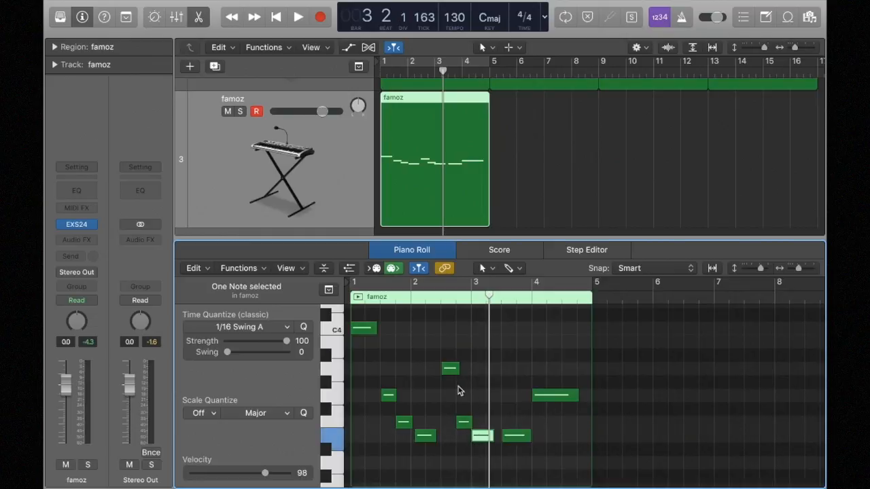
{"action": "left_click", "coordinate": [425, 438]}
{"action": "left_click_drag", "start_coordinate": [425, 438], "coordinate": [417, 437]}
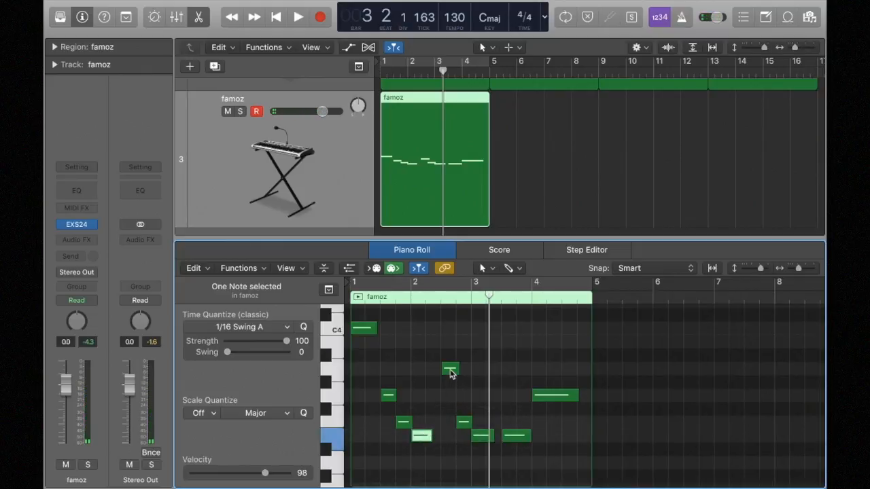
{"action": "left_click_drag", "start_coordinate": [463, 423], "coordinate": [464, 401]}
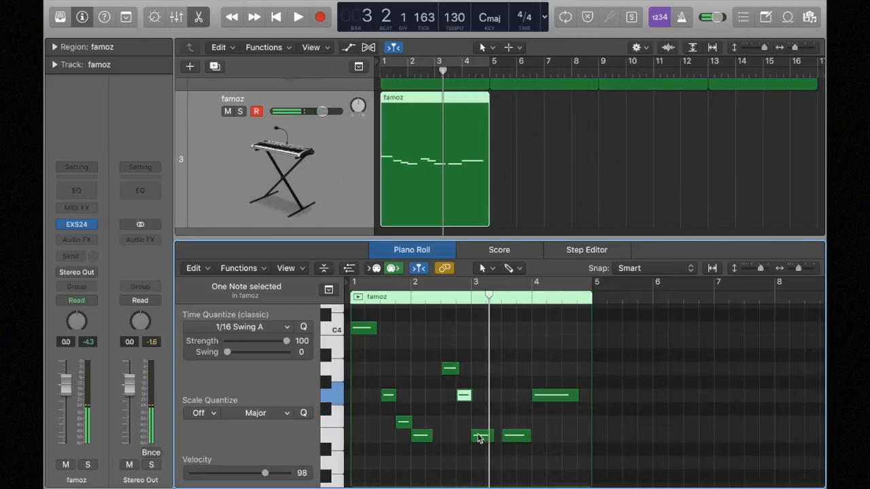
Step: Rework bar 3 into three E3 notes with a copy at 3 4 1 and a longer first note, and shift the final G3 slightly later
{"action": "left_click", "coordinate": [513, 437]}
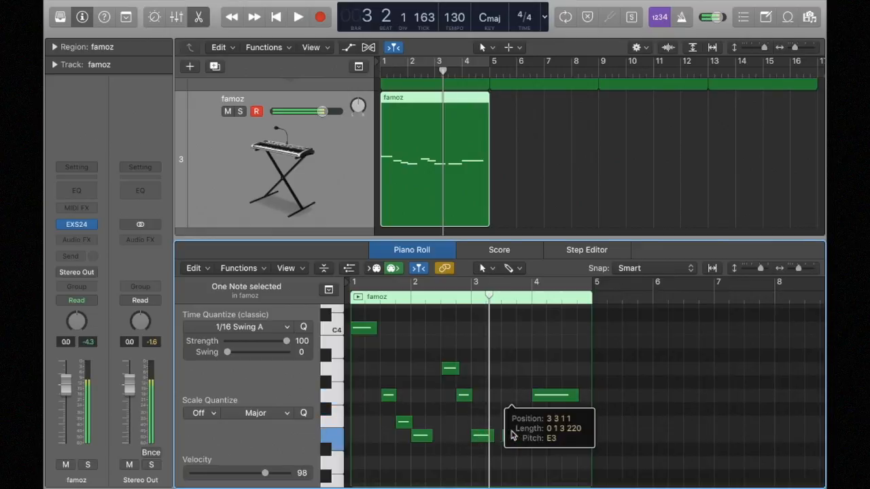
{"action": "mouse_move", "coordinate": [493, 435]}
{"action": "left_mouse_down"}
{"action": "mouse_move", "coordinate": [486, 435]}
{"action": "mouse_move", "coordinate": [496, 438]}
{"action": "left_mouse_up"}
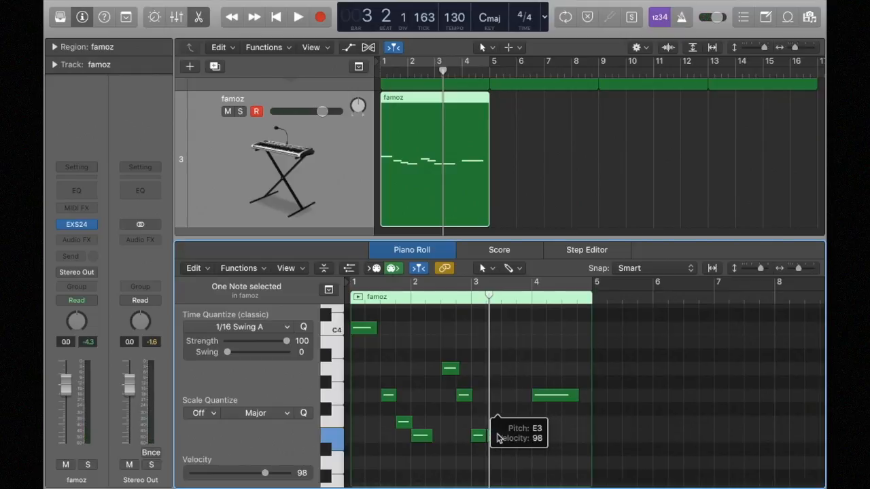
{"action": "left_click_drag", "start_coordinate": [500, 437], "coordinate": [532, 437]}
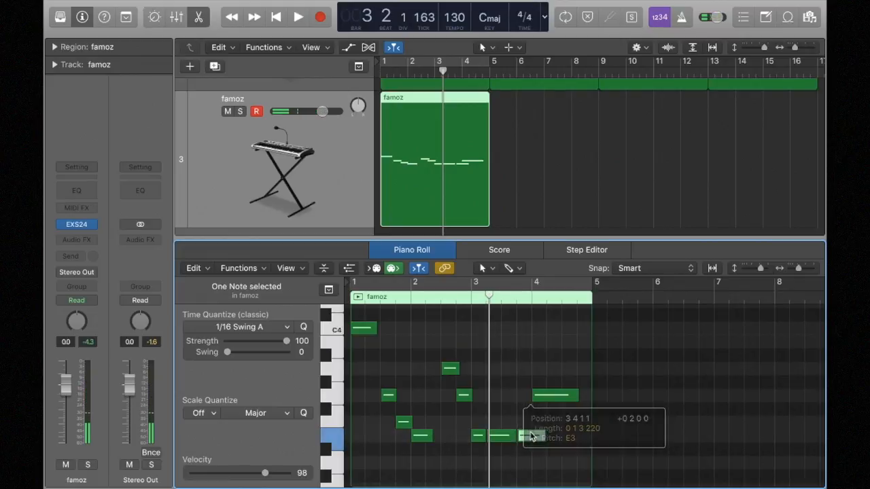
{"action": "left_click_drag", "start_coordinate": [549, 402], "coordinate": [559, 402]}
{"action": "mouse_move", "coordinate": [488, 435]}
{"action": "left_mouse_down"}
{"action": "mouse_move", "coordinate": [481, 434]}
{"action": "mouse_move", "coordinate": [509, 432]}
{"action": "mouse_move", "coordinate": [489, 436]}
{"action": "mouse_move", "coordinate": [498, 435]}
{"action": "left_mouse_up"}
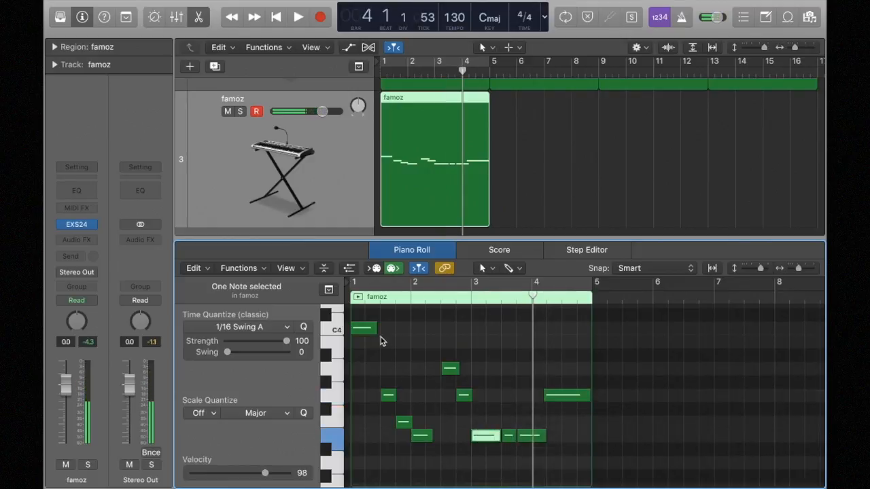
Step: Shorten the opening C4 to about one beat, place a short E3 at bar 4 after two longer ones, and play back the result
{"action": "left_click_drag", "start_coordinate": [374, 328], "coordinate": [364, 330]}
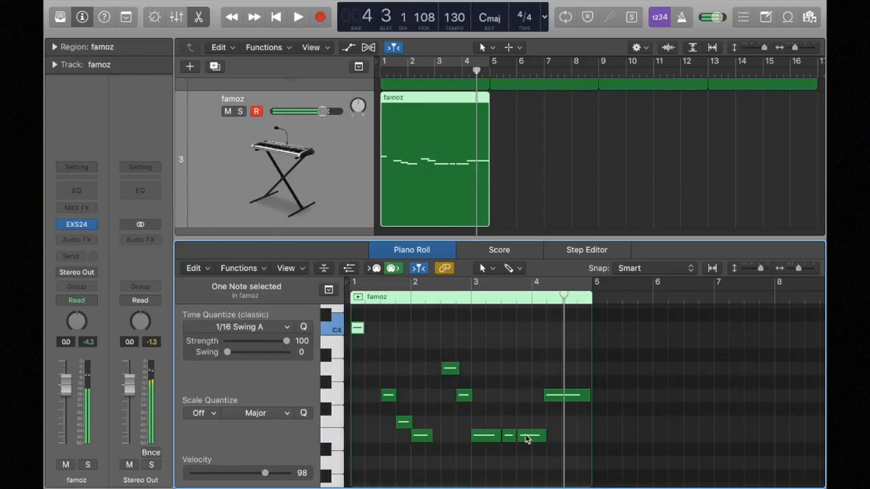
{"action": "left_click_drag", "start_coordinate": [527, 438], "coordinate": [549, 436]}
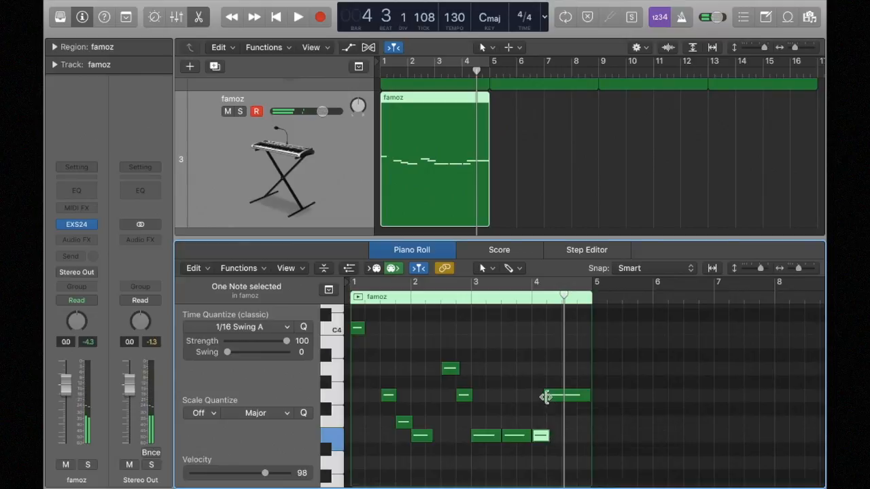
{"action": "key", "text": "space"}
{"action": "key", "text": "Return"}
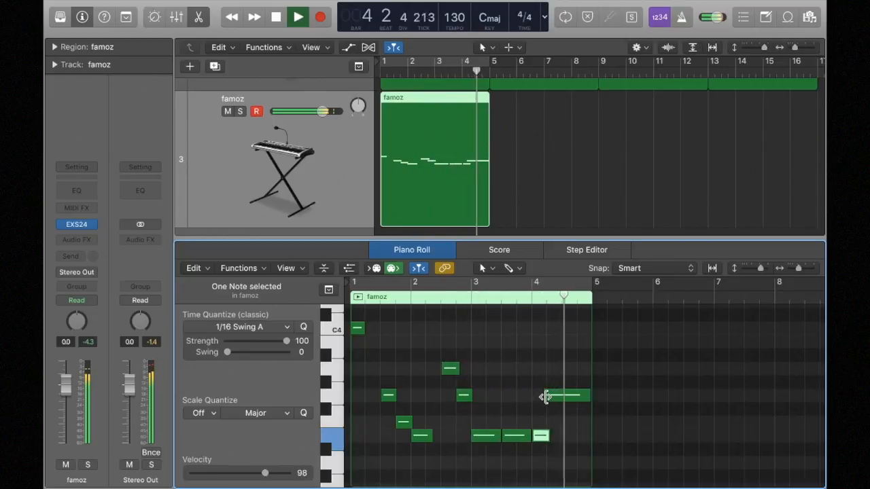
{"action": "key", "text": "space"}
Step: Move the final long G3 note back to the start of bar 4 and delete the short E3 there
{"action": "left_click", "coordinate": [551, 397]}
{"action": "left_click_drag", "start_coordinate": [550, 397], "coordinate": [538, 398]}
{"action": "left_click", "coordinate": [540, 435]}
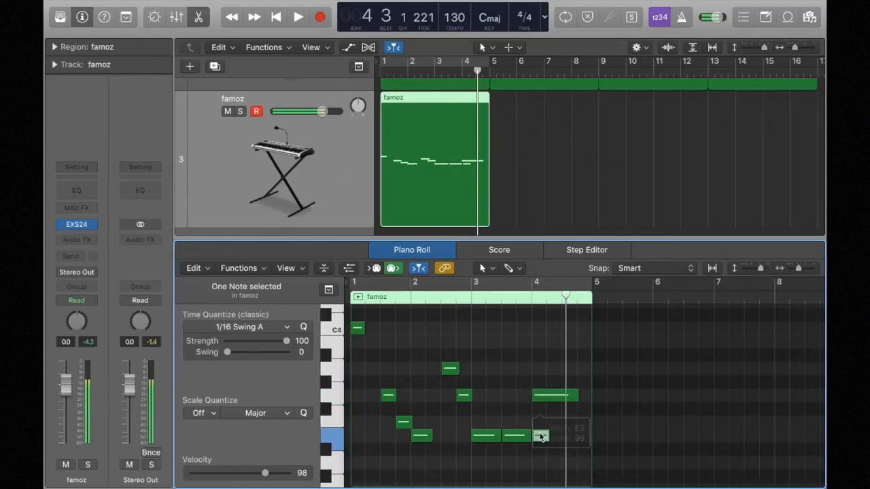
{"action": "key", "text": "Delete"}
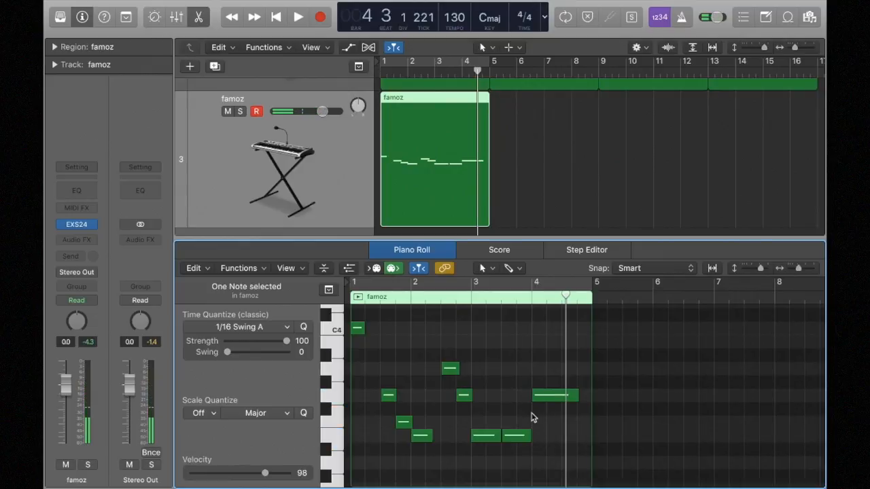
Step: Lengthen the second E3 note in bar 3 so it ends slightly past the start of bar 4, and play back the pattern
{"action": "left_click_drag", "start_coordinate": [532, 435], "coordinate": [534, 436]}
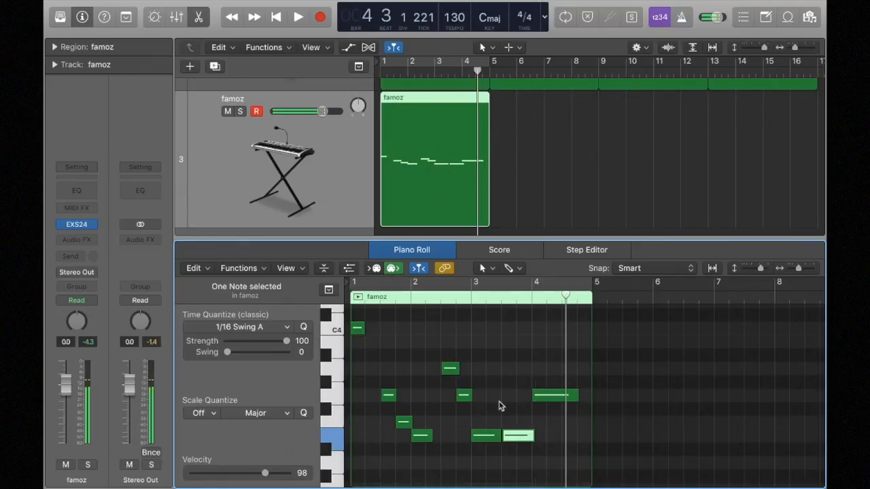
{"action": "key", "text": "Return"}
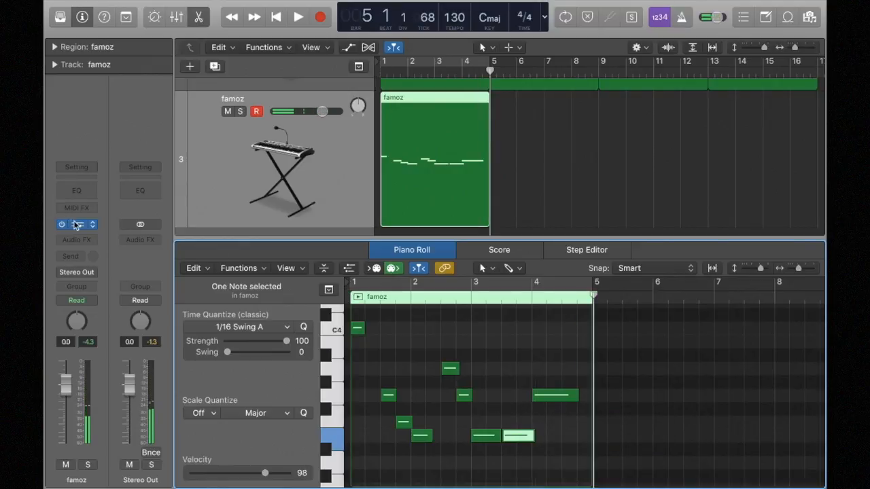
Step: Switch the EXS24 sampler on the famoz track to mono mode and close the plug-in
{"action": "left_click", "coordinate": [77, 225]}
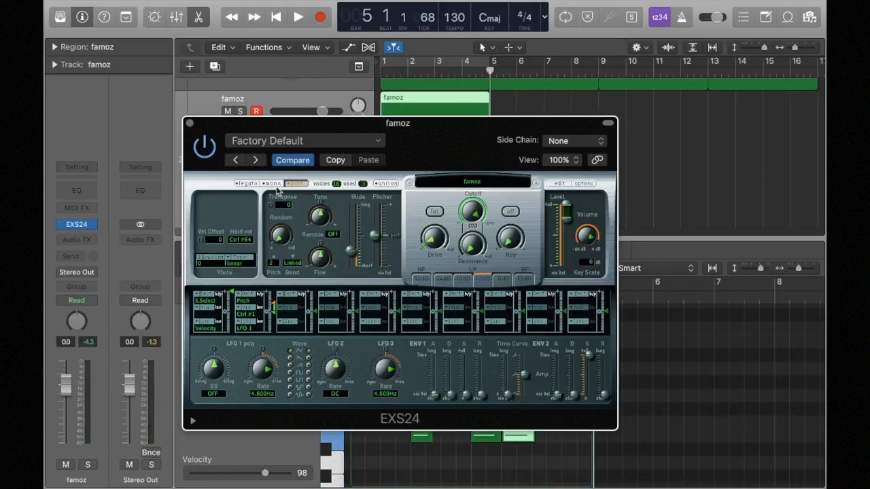
{"action": "left_click", "coordinate": [273, 184]}
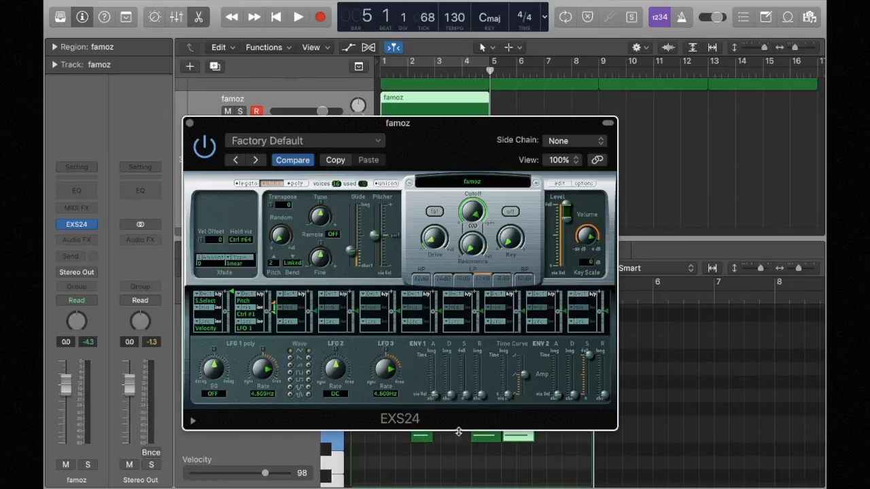
{"action": "left_click", "coordinate": [189, 123]}
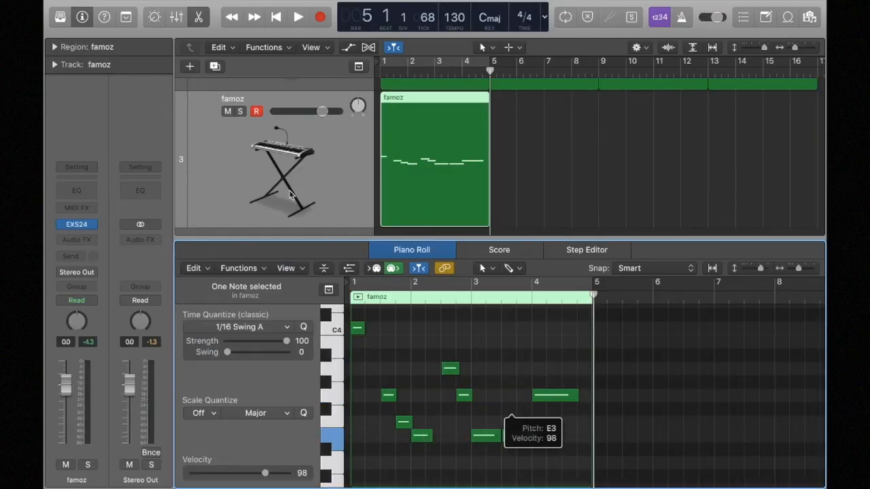
Step: Lengthen the final G3 note to just before bar 5 and play the pattern from the start
{"action": "left_click_drag", "start_coordinate": [577, 396], "coordinate": [587, 397]}
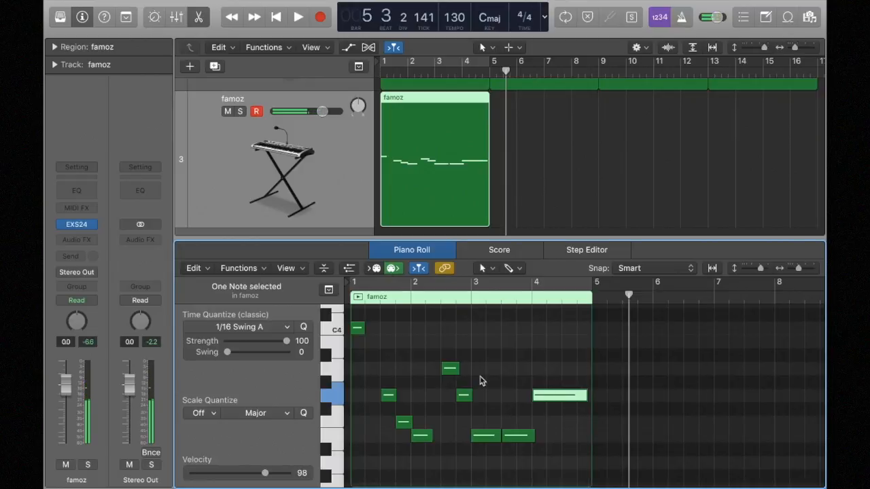
{"action": "key", "text": "Return"}
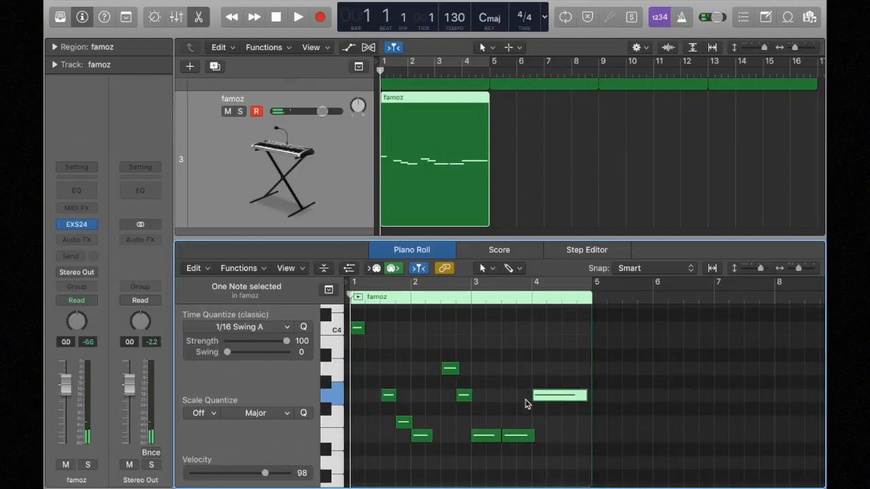
{"action": "key", "text": "space"}
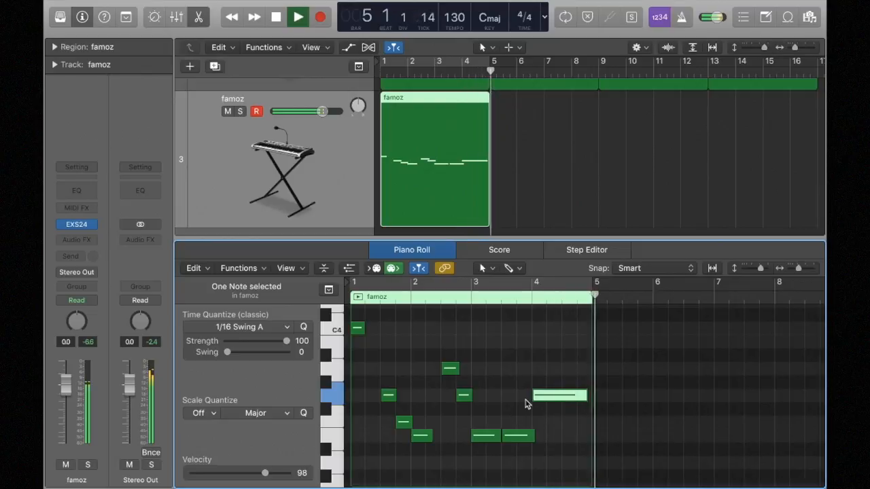
{"action": "key", "text": "space"}
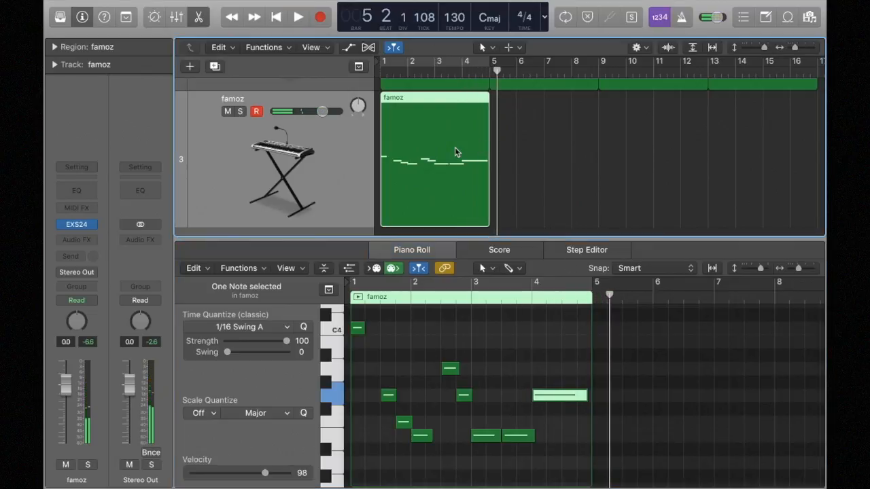
Step: Repeat the famoz region three times to fill the track up to bar 17, close the Piano Roll, and fit all tracks in view
{"action": "left_click", "coordinate": [454, 147]}
{"action": "key", "text": "super+r"}
{"action": "key", "text": "super+r"}
{"action": "key", "text": "super+r"}
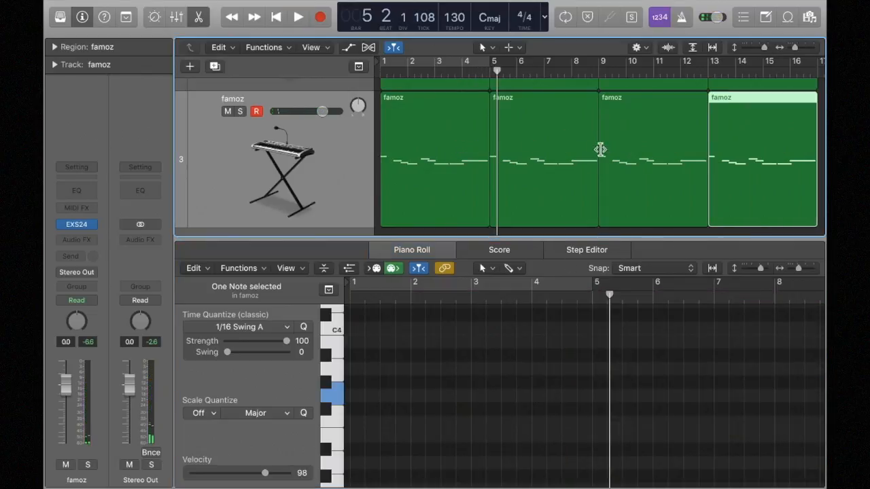
{"action": "key", "text": "e"}
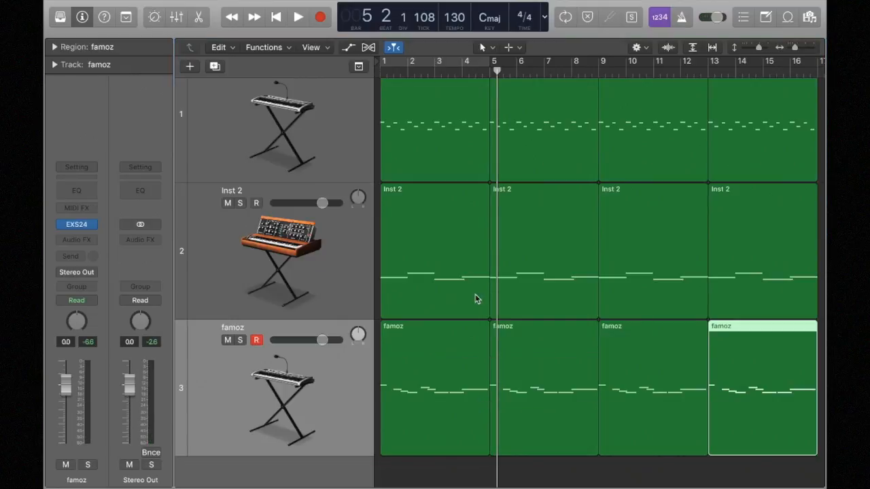
{"action": "left_click", "coordinate": [465, 475]}
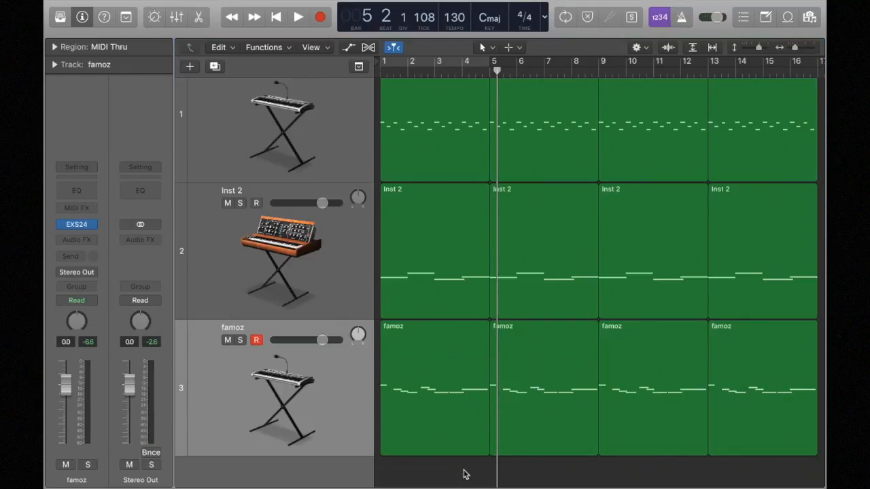
{"action": "key", "text": "z"}
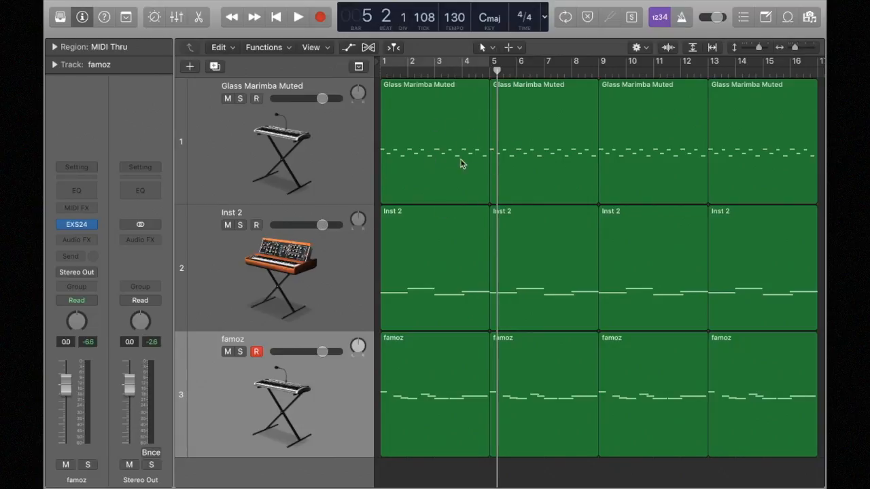
Step: Show track automation and add 0.0 dB volume points at bar 5 on the Inst 2 and famoz tracks
{"action": "left_click_drag", "start_coordinate": [492, 73], "coordinate": [490, 72]}
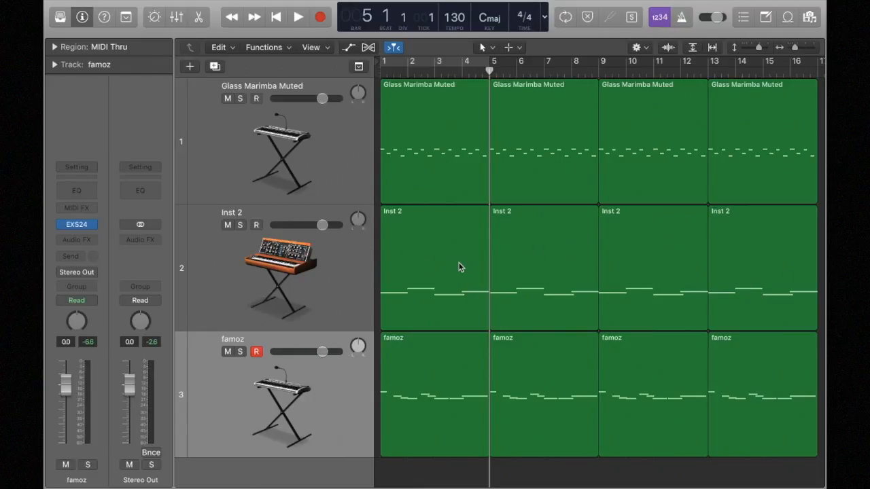
{"action": "key", "text": "a"}
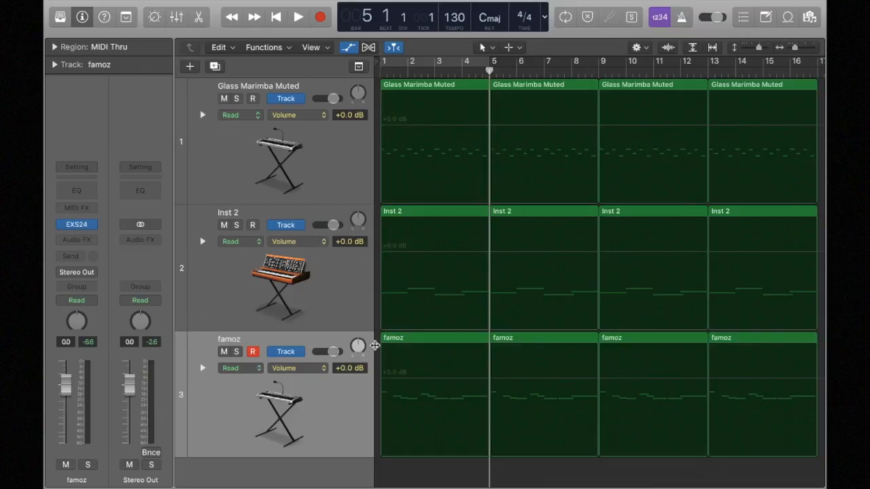
{"action": "left_click", "coordinate": [413, 258]}
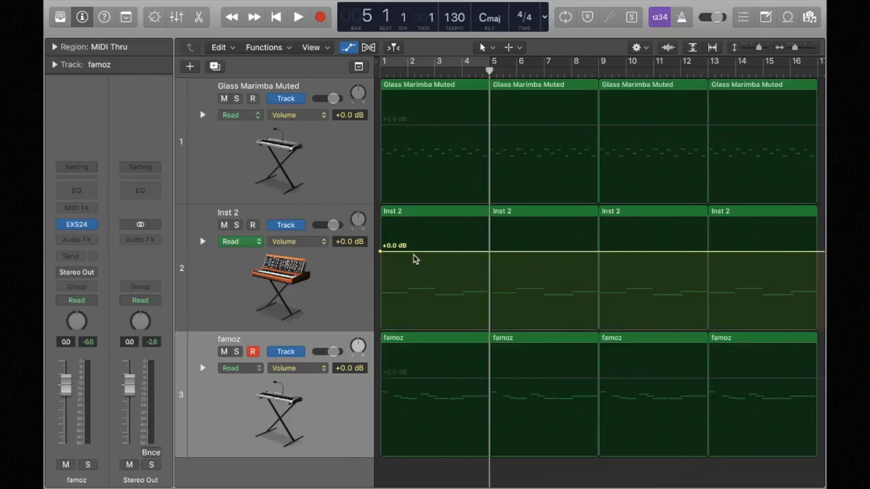
{"action": "left_click", "coordinate": [418, 389]}
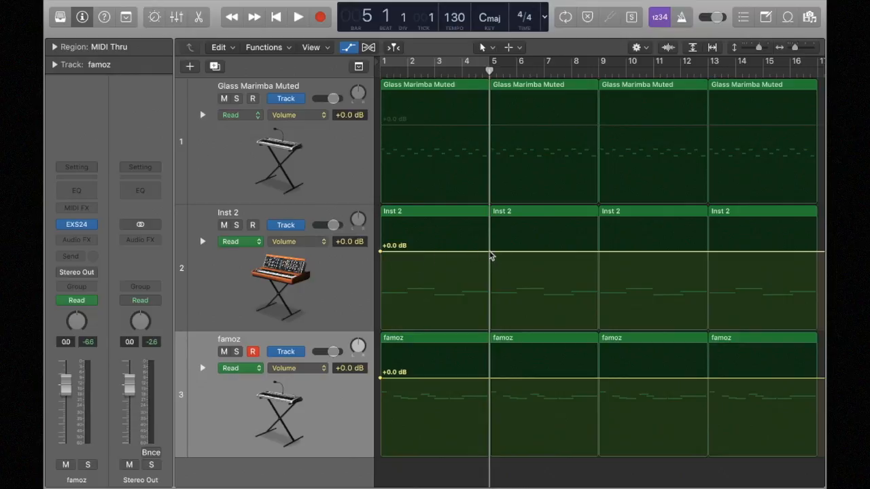
{"action": "left_click", "coordinate": [489, 252]}
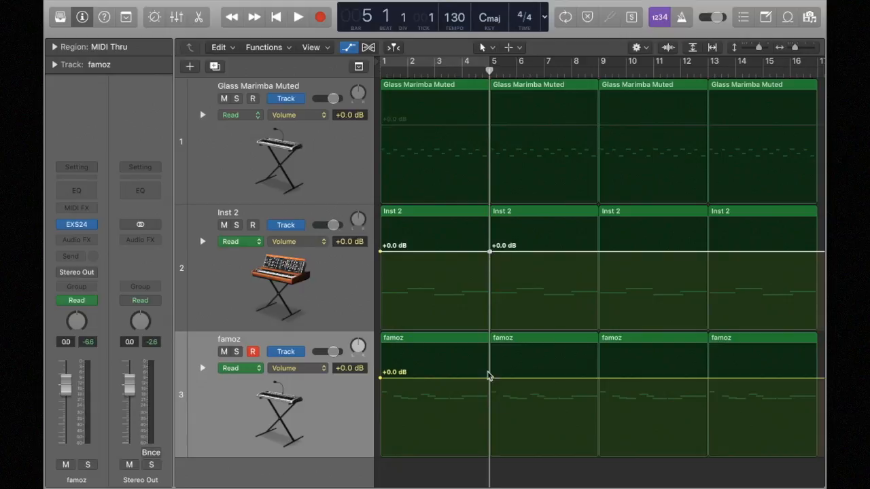
{"action": "left_click", "coordinate": [490, 379]}
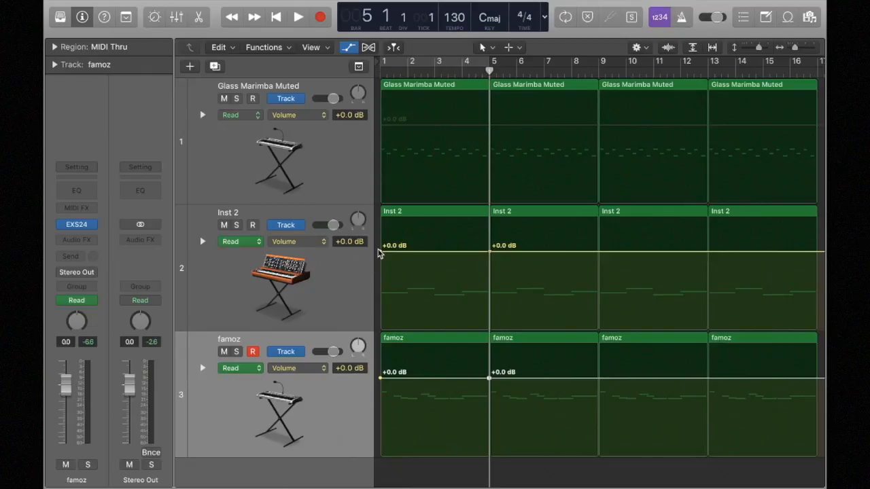
Step: Lower the bar 1 volume points of Inst 2 and famoz to -∞ dB, hide automation, and play the fade-in from the start
{"action": "left_click_drag", "start_coordinate": [381, 254], "coordinate": [381, 331]}
{"action": "left_click", "coordinate": [382, 378]}
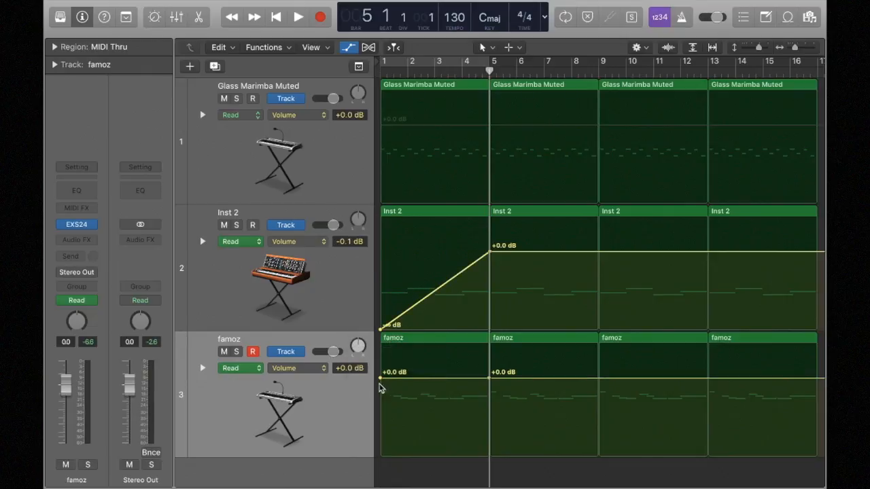
{"action": "left_click_drag", "start_coordinate": [381, 378], "coordinate": [383, 464]}
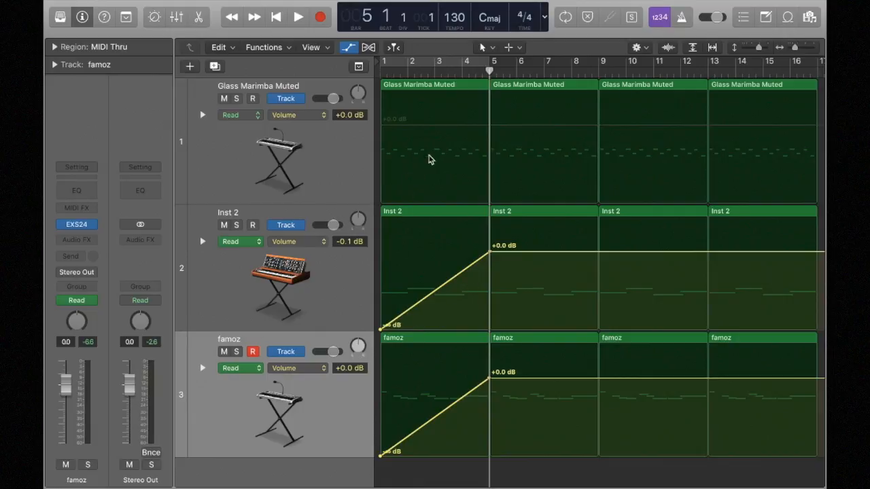
{"action": "key", "text": "a"}
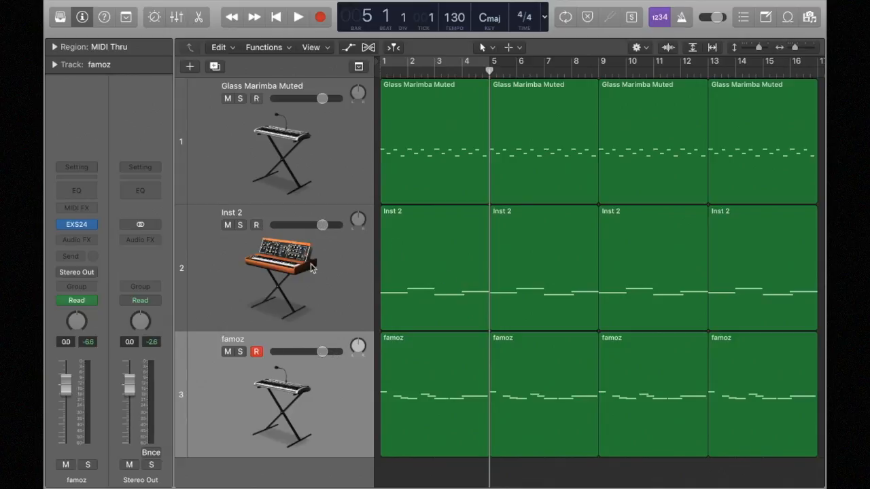
{"action": "key", "text": "Return"}
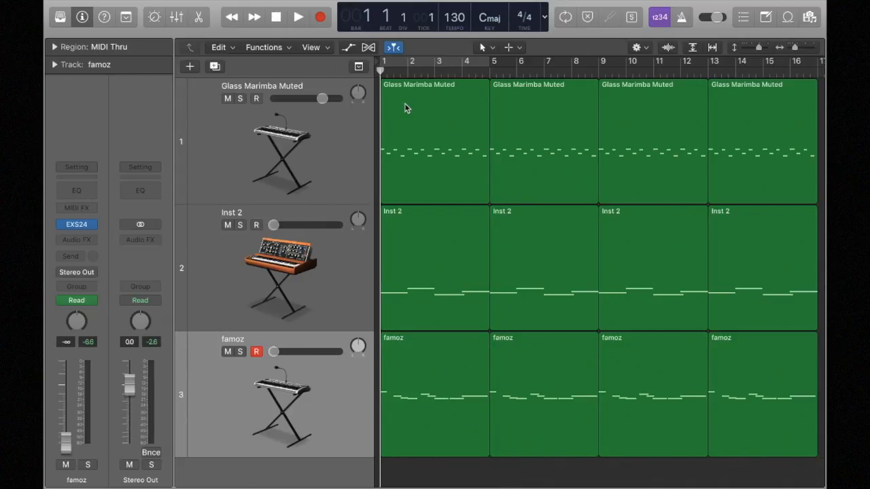
{"action": "key", "text": "space"}
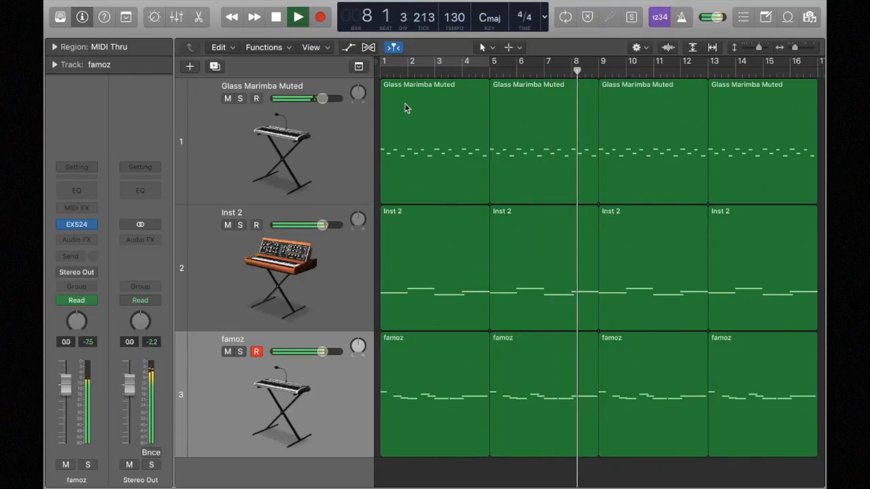
{"action": "key", "text": "space"}
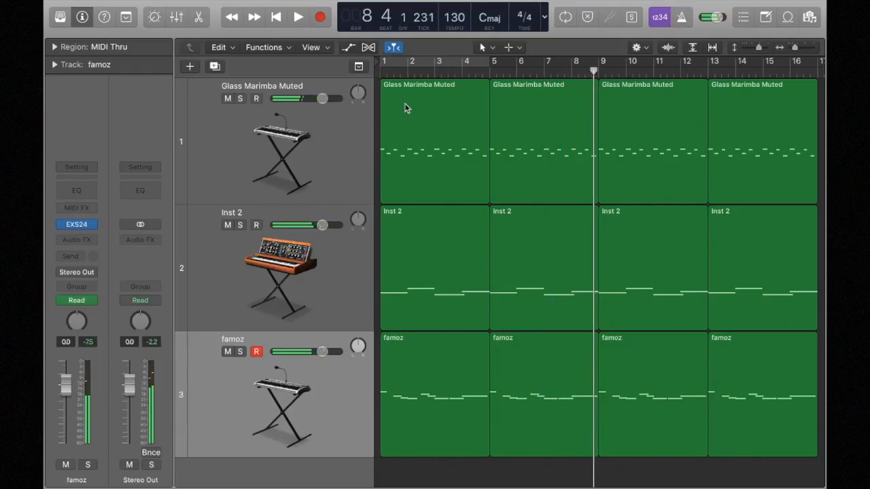
Step: Trim the start of the second region on all three tracks from bar 5 to bar 6, and play the arrangement from the beginning
{"action": "left_click", "coordinate": [506, 133]}
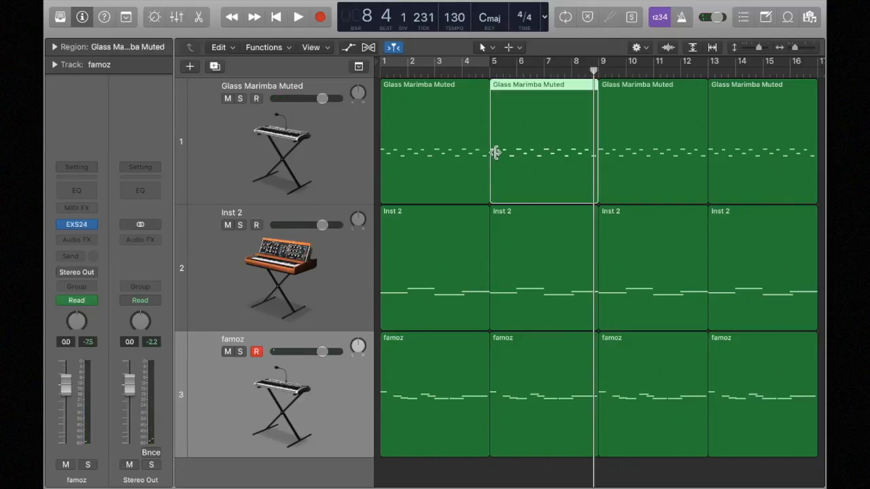
{"action": "left_click_drag", "start_coordinate": [496, 153], "coordinate": [521, 153]}
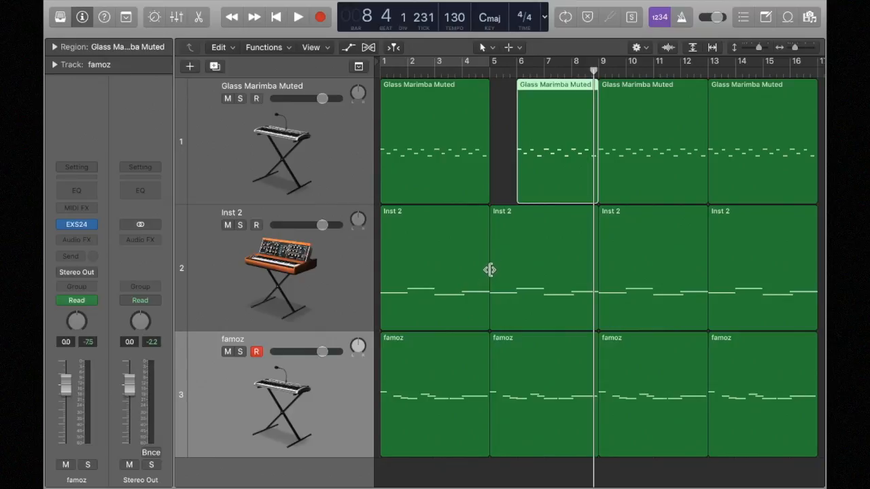
{"action": "left_click_drag", "start_coordinate": [485, 268], "coordinate": [519, 267]}
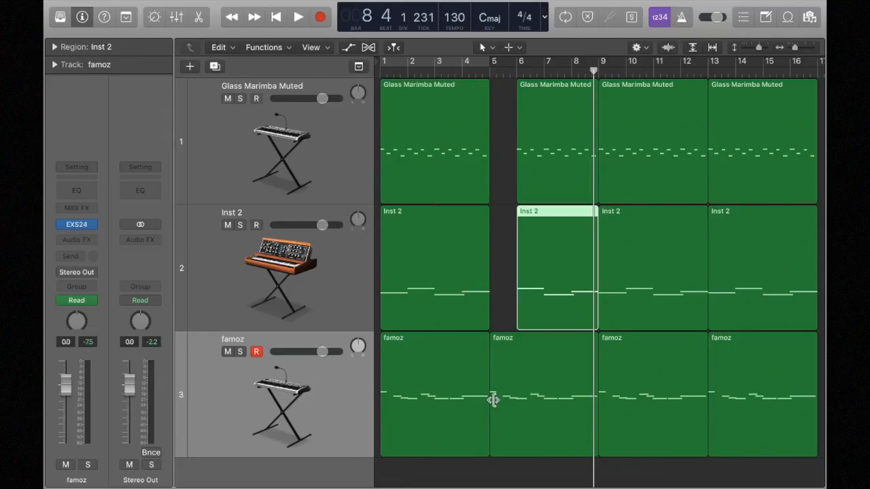
{"action": "left_click_drag", "start_coordinate": [493, 399], "coordinate": [519, 401]}
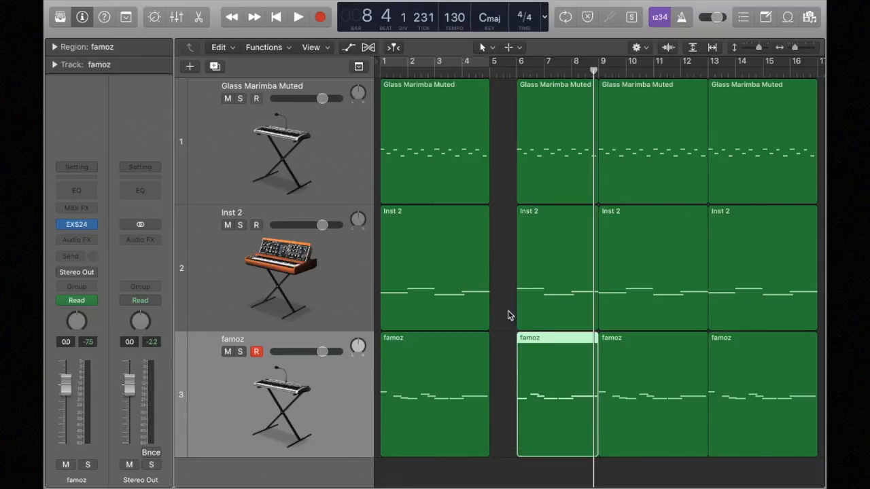
{"action": "key", "text": "Return"}
{"action": "key", "text": "space"}
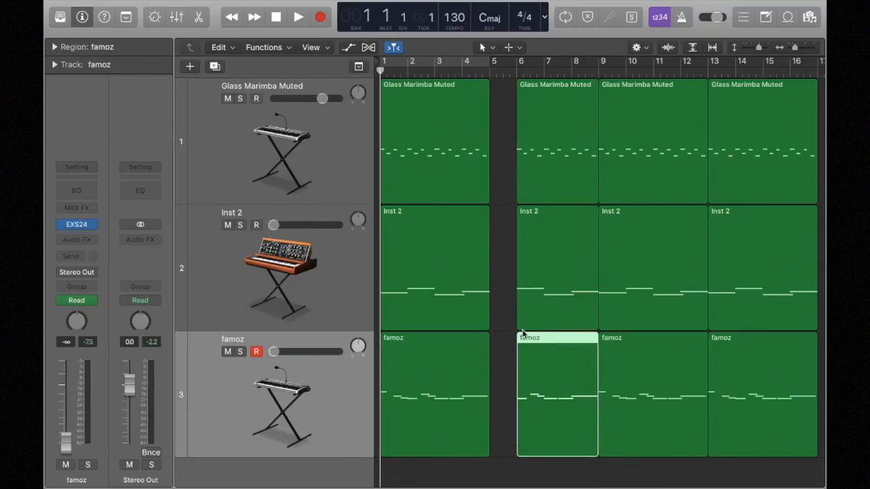
{"action": "key", "text": "space"}
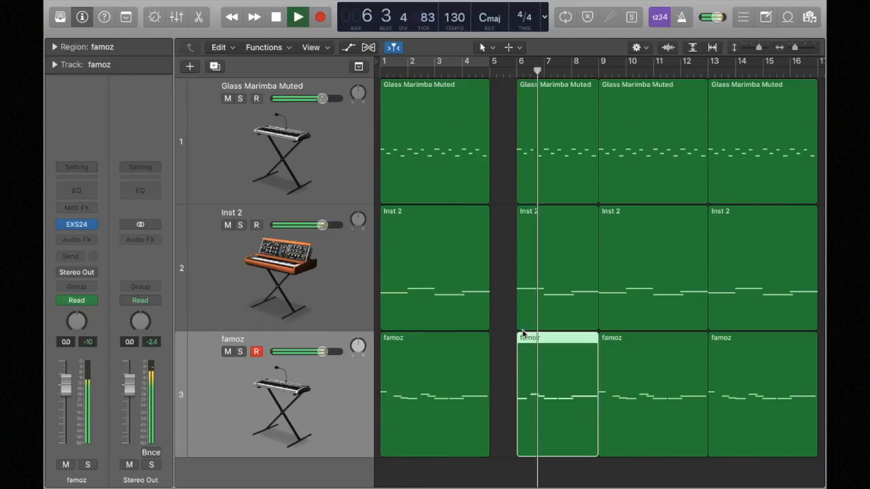
{"action": "key", "text": "space"}
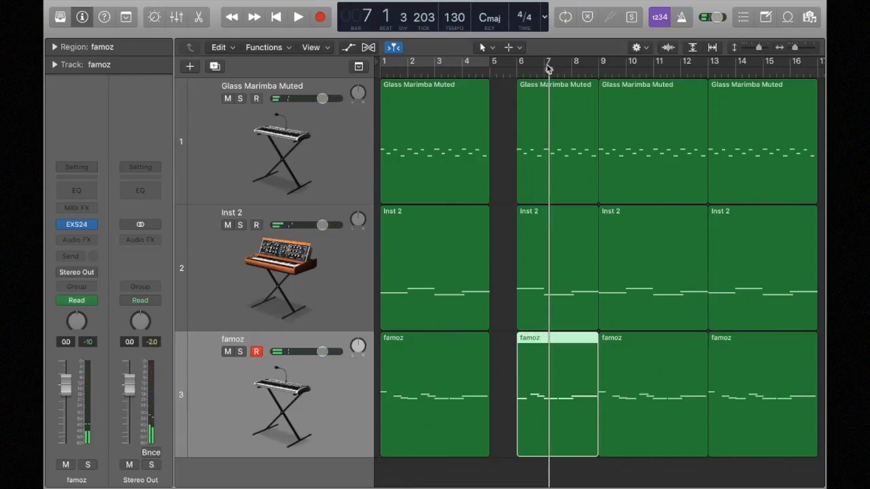
Step: Split the bar 6 regions on all three tracks at bar 7, splitting the notes that cross the cut
{"action": "left_click", "coordinate": [543, 70]}
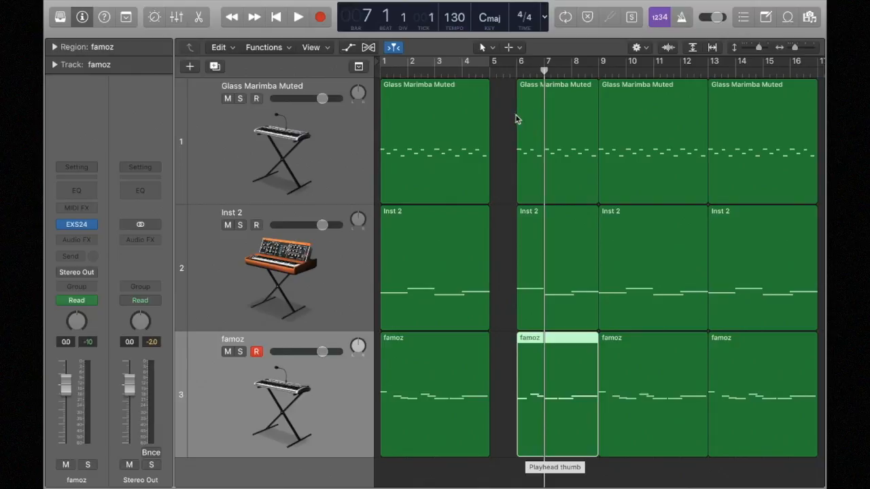
{"action": "left_click_drag", "start_coordinate": [513, 114], "coordinate": [568, 397]}
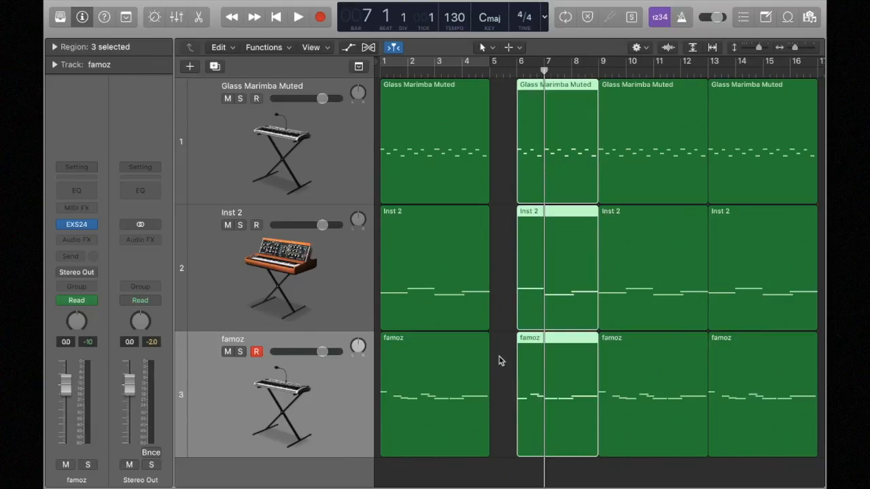
{"action": "key", "text": "super+t"}
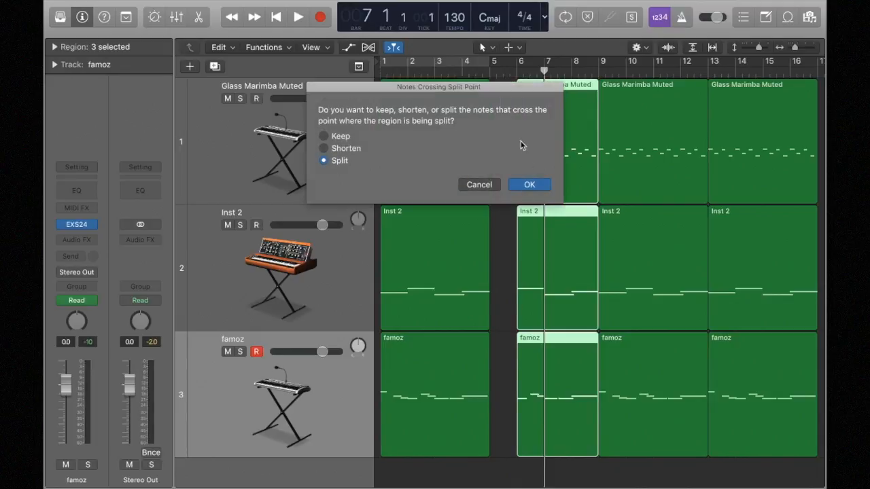
{"action": "left_click_drag", "start_coordinate": [508, 91], "coordinate": [418, 159]}
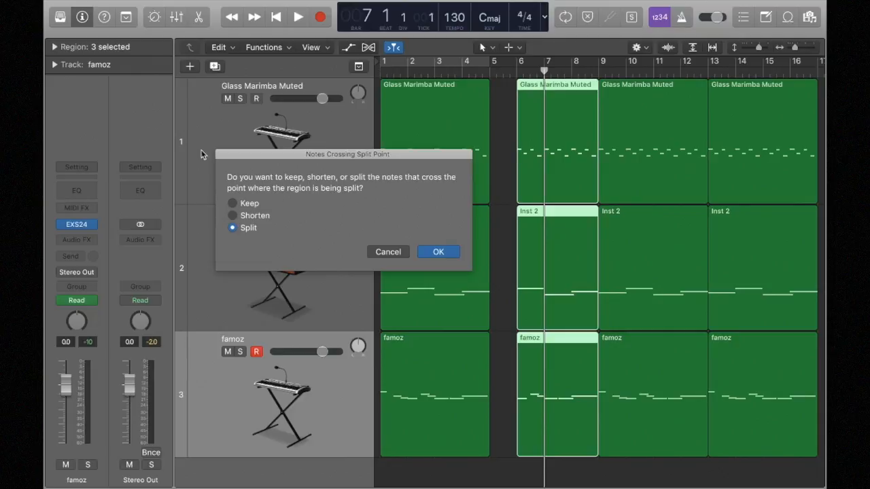
{"action": "left_click", "coordinate": [438, 252]}
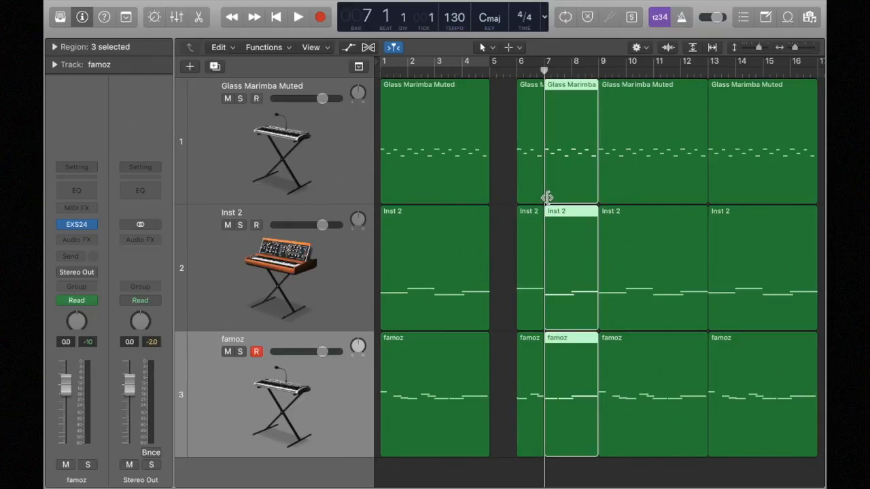
Step: Trim the start of the bar 7 regions on all three tracks to bar 8, and play the arrangement from bar 4
{"action": "left_click_drag", "start_coordinate": [547, 197], "coordinate": [578, 195]}
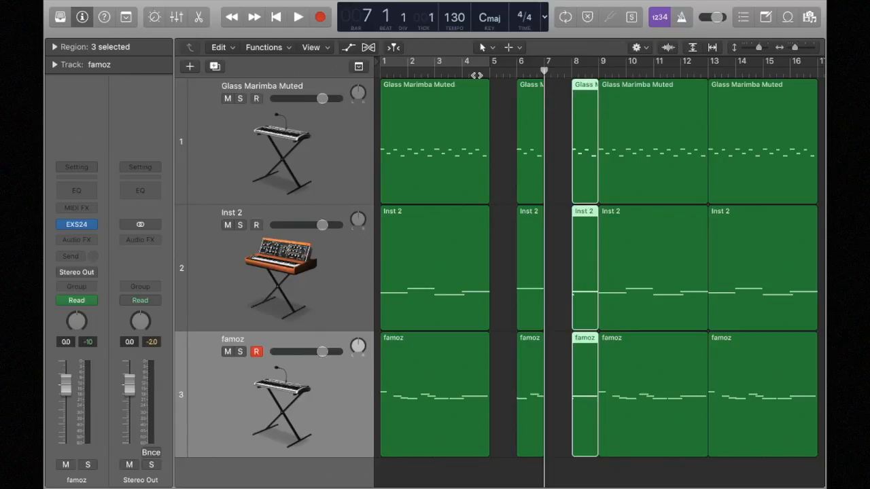
{"action": "left_click", "coordinate": [477, 74]}
{"action": "key", "text": "space"}
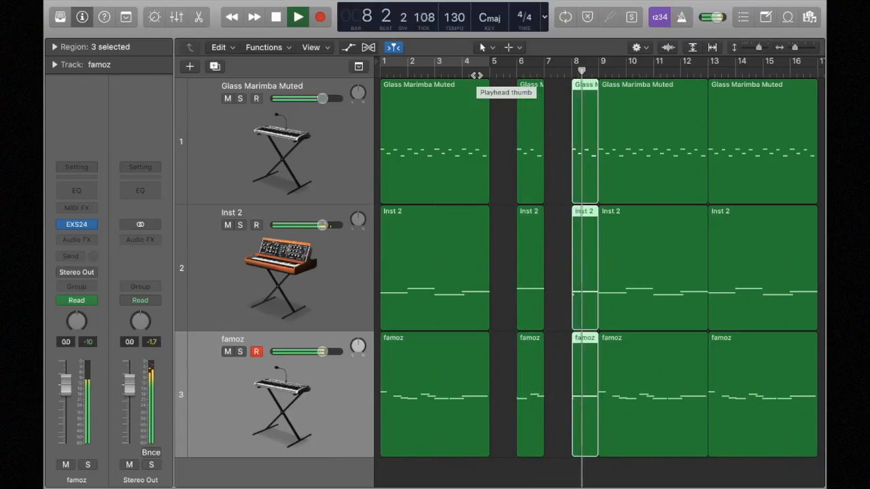
{"action": "key", "text": "space"}
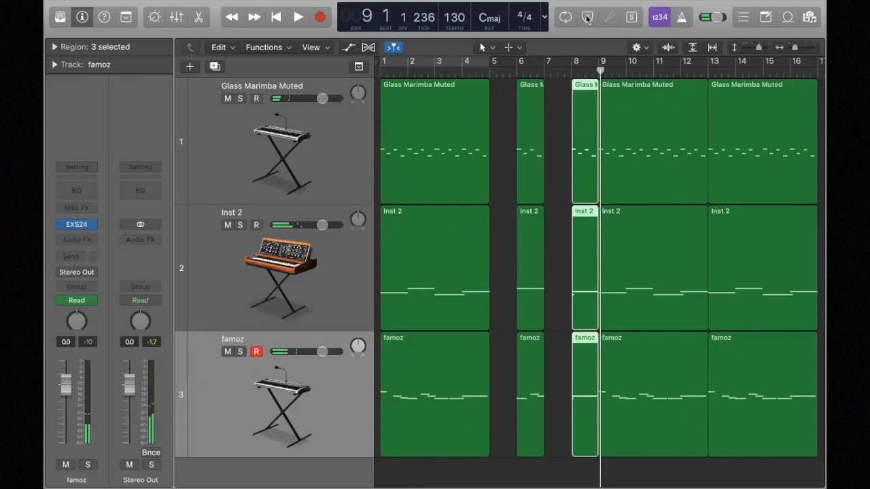
Step: Split the bar 8 regions on all three tracks at beat 3, splitting the notes that cross the cut
{"action": "key", "text": "super+Right"}
{"action": "key", "text": "super+Right"}
{"action": "key", "text": "super+Right"}
{"action": "key", "text": "super+Right"}
{"action": "key", "text": "super+Right"}
{"action": "key", "text": "super+Right"}
{"action": "key", "text": "super+Right"}
{"action": "key", "text": "super+Right"}
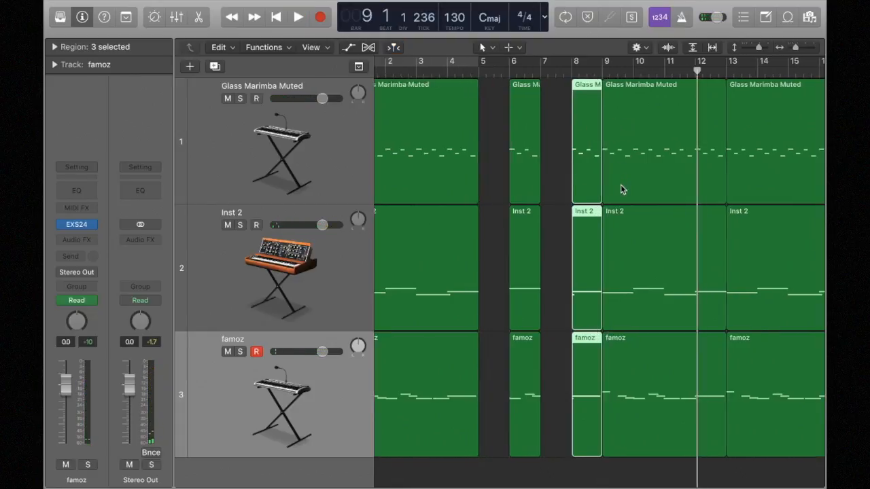
{"action": "scroll", "coordinate": [557, 191], "scroll_direction": "right", "scroll_amount": 5}
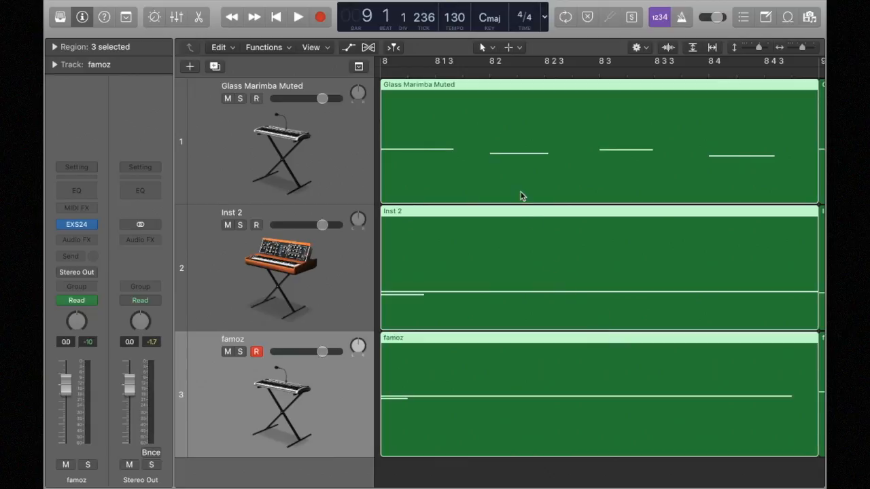
{"action": "key", "text": "super+Left"}
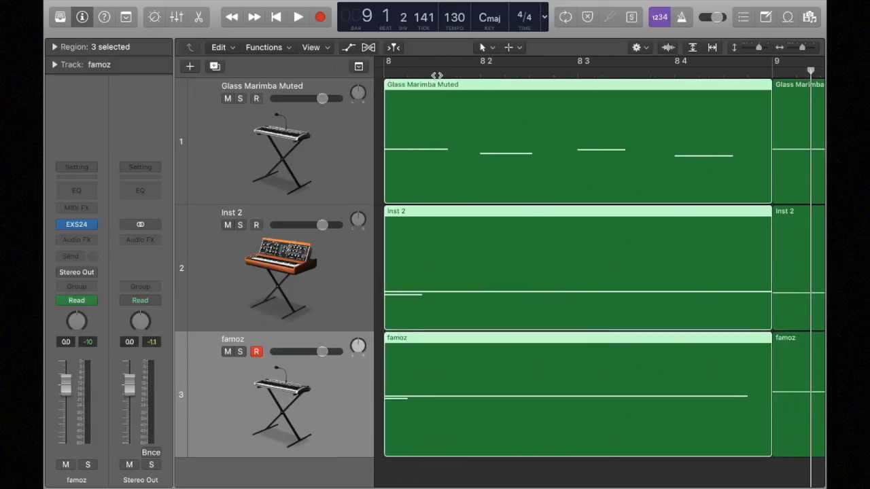
{"action": "left_click", "coordinate": [577, 73]}
{"action": "key", "text": "super+t"}
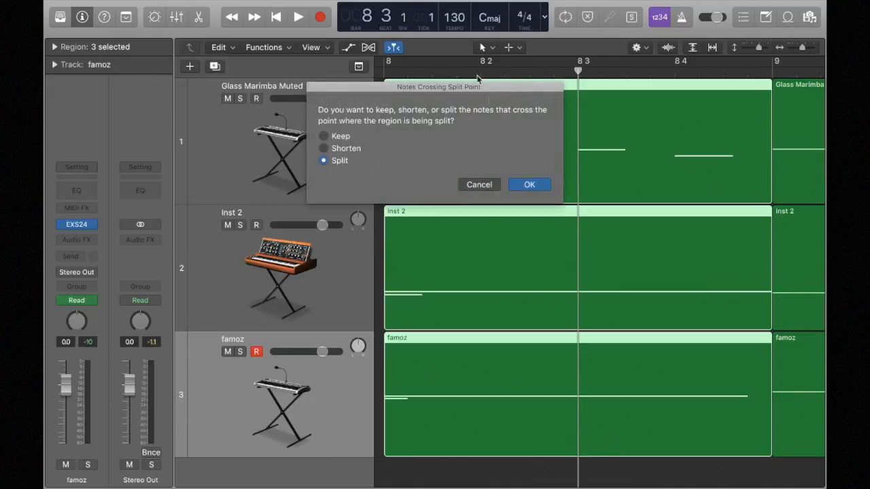
{"action": "left_click", "coordinate": [529, 185]}
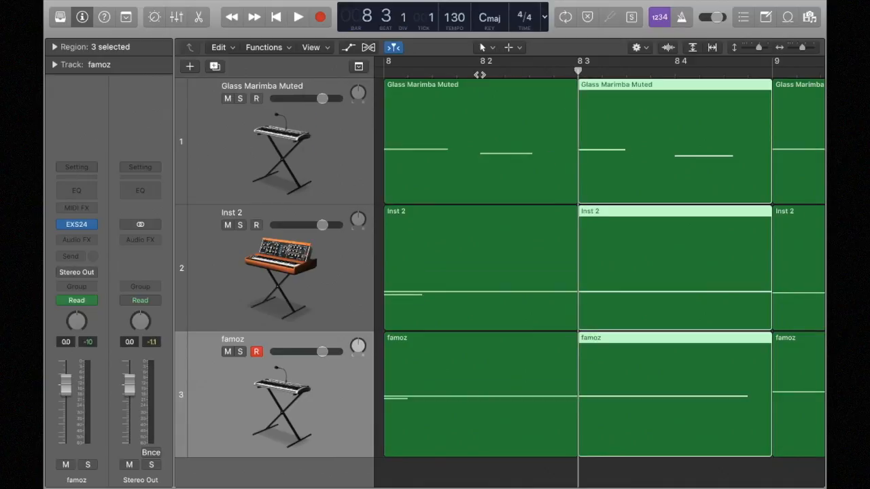
Step: Split the first half of bar 8 at beat 2 on all three tracks and delete the pieces between beats 2 and 3
{"action": "left_click", "coordinate": [481, 73]}
{"action": "key", "text": "super+shift+a"}
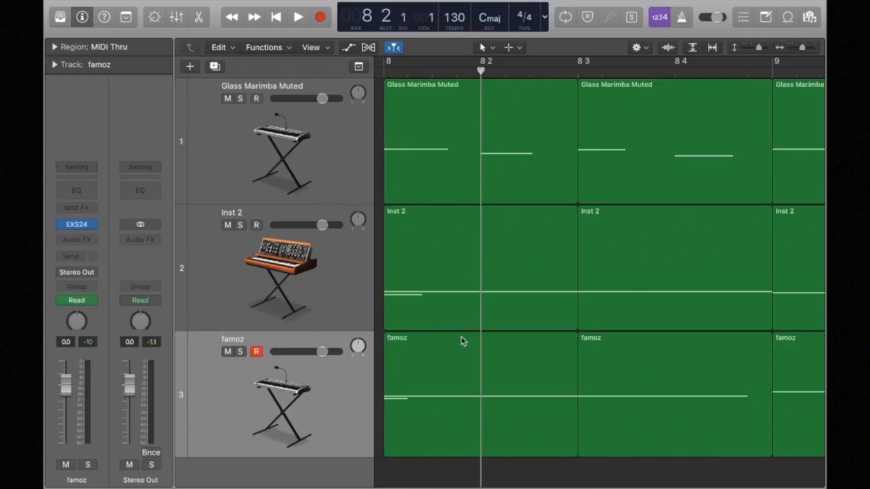
{"action": "left_click_drag", "start_coordinate": [501, 458], "coordinate": [520, 189]}
{"action": "key", "text": "super+t"}
{"action": "left_click", "coordinate": [522, 187]}
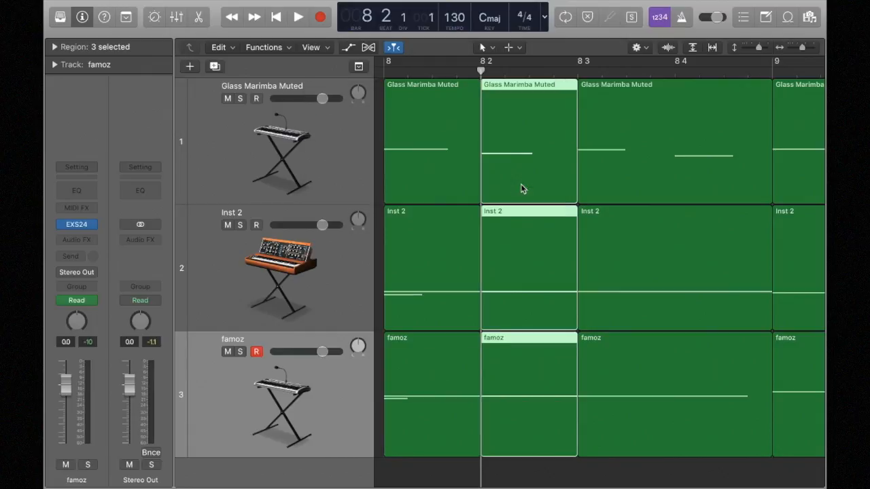
{"action": "key", "text": "Delete"}
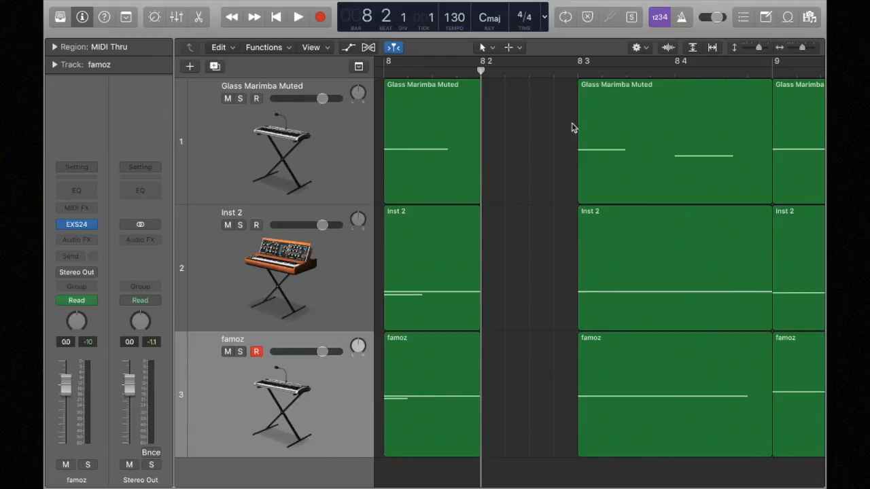
Step: Split the regions at bar 8 beat 4 on all three tracks with crossing notes split, and delete the pieces from beat 4 to bar 9
{"action": "left_click", "coordinate": [674, 73]}
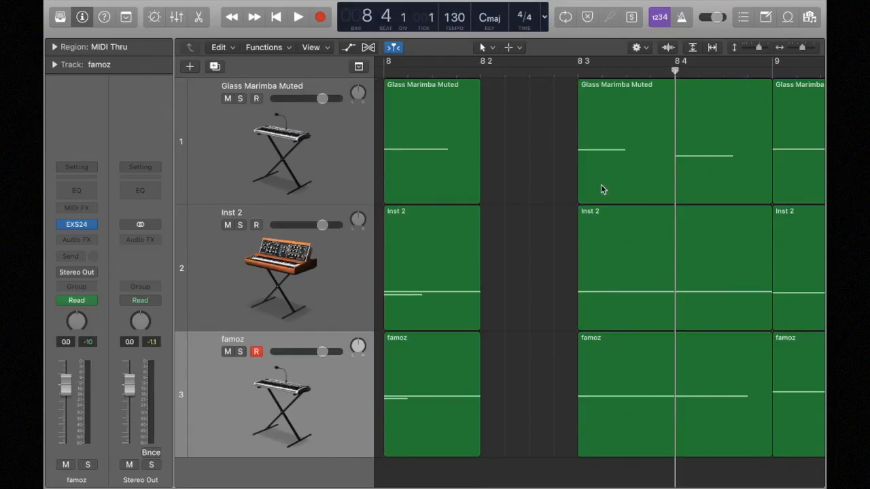
{"action": "left_click_drag", "start_coordinate": [553, 402], "coordinate": [609, 154]}
{"action": "key", "text": "super+t"}
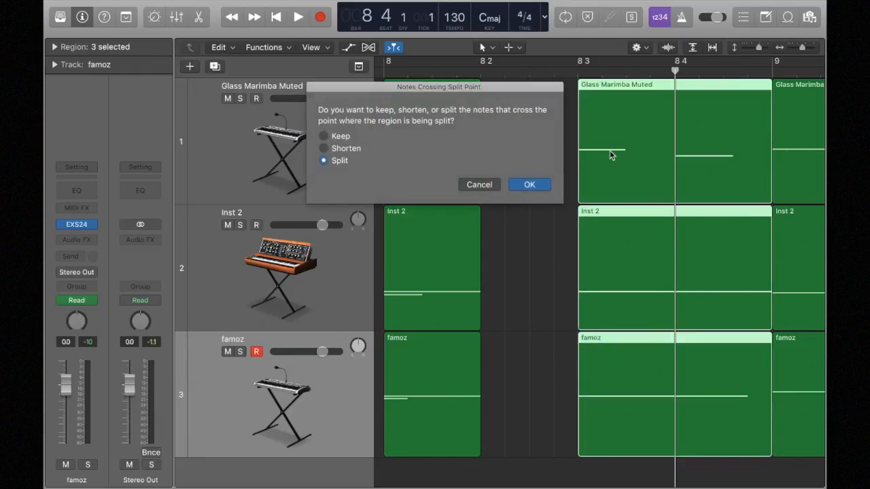
{"action": "left_click", "coordinate": [537, 185]}
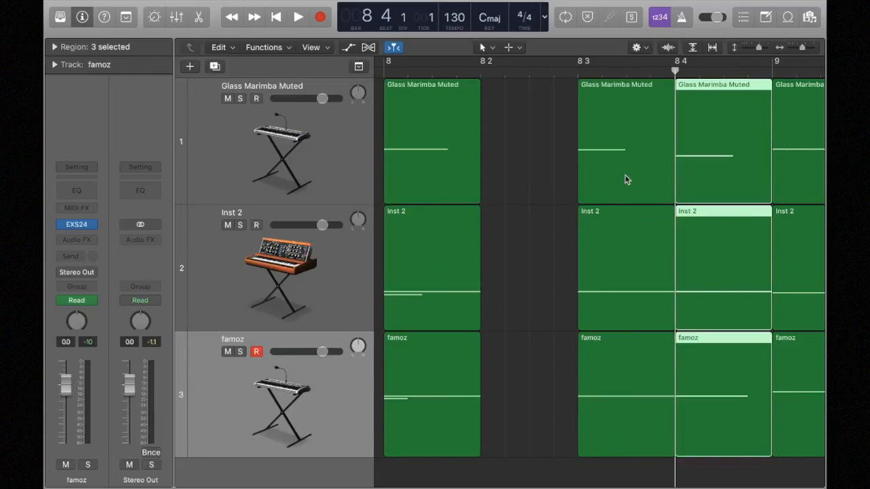
{"action": "scroll", "coordinate": [646, 169], "scroll_direction": "right", "scroll_amount": 3}
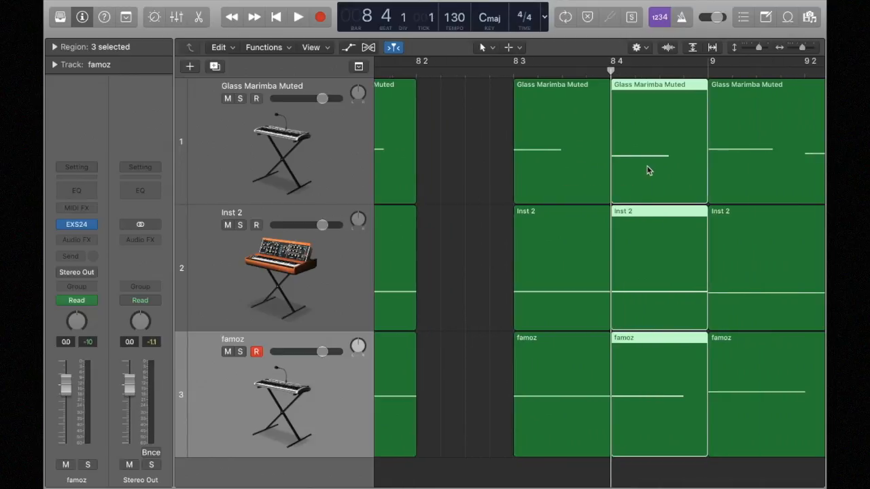
{"action": "key", "text": "Delete"}
{"action": "scroll", "coordinate": [661, 172], "scroll_direction": "left", "scroll_amount": 2}
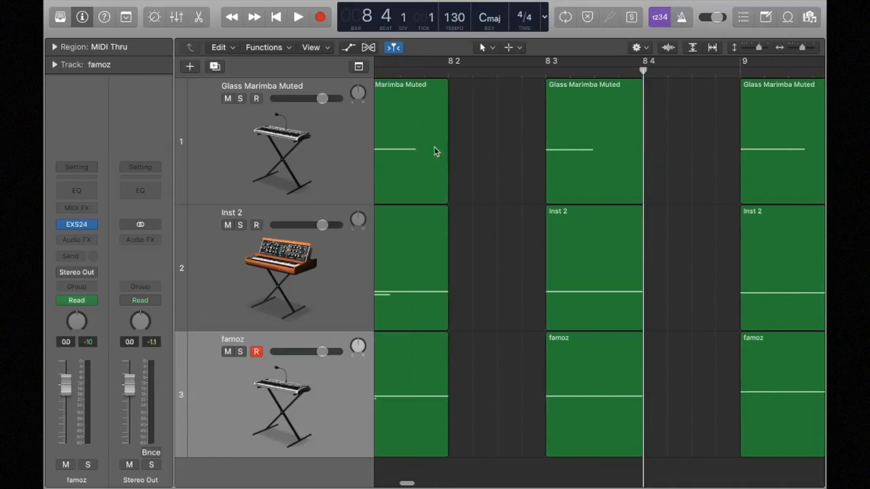
{"action": "scroll", "coordinate": [472, 151], "scroll_direction": "left", "scroll_amount": 3}
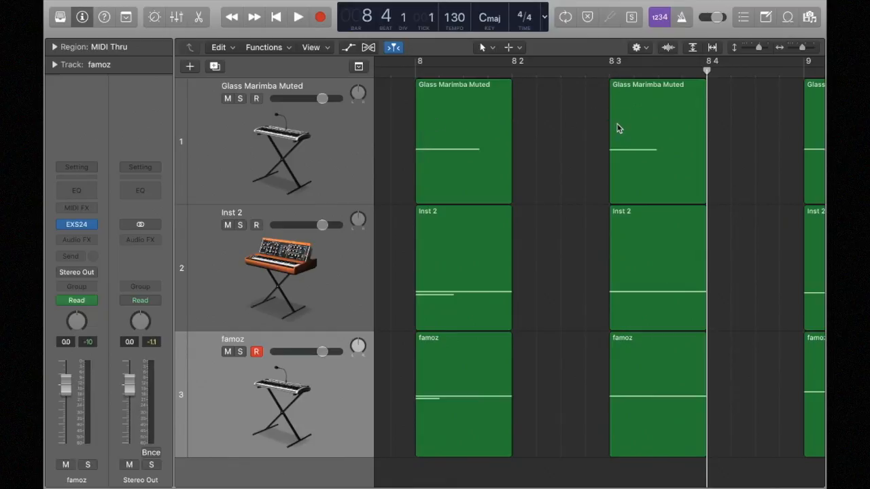
{"action": "scroll", "coordinate": [705, 125], "scroll_direction": "right", "scroll_amount": 5}
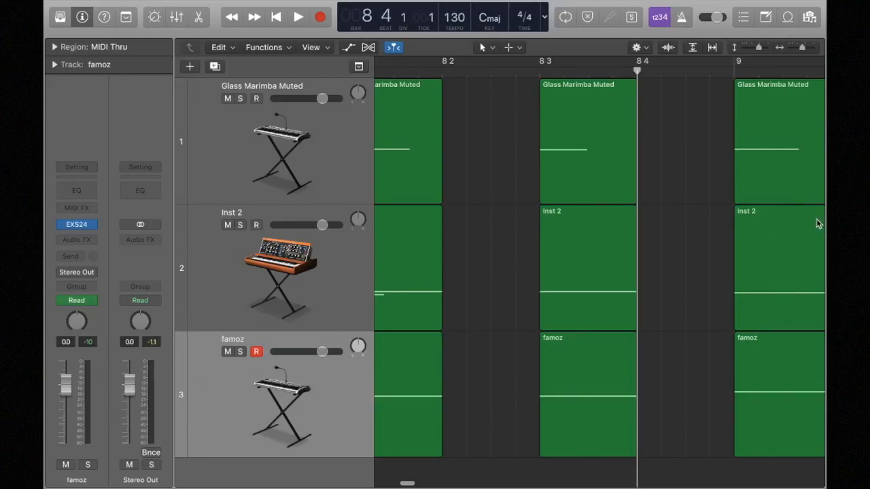
Step: Fit the whole arrangement in view and play it from bar 1 into bar 12 to hear the cut gaps
{"action": "key", "text": "Return"}
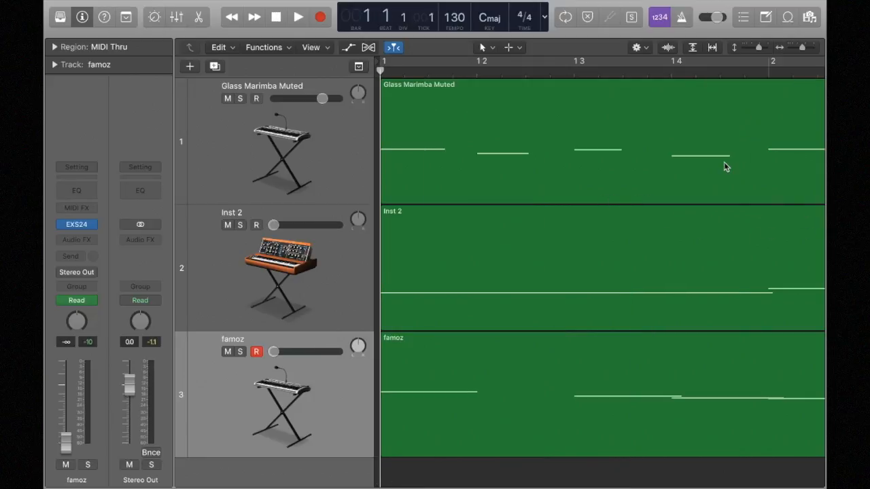
{"action": "key", "text": "z"}
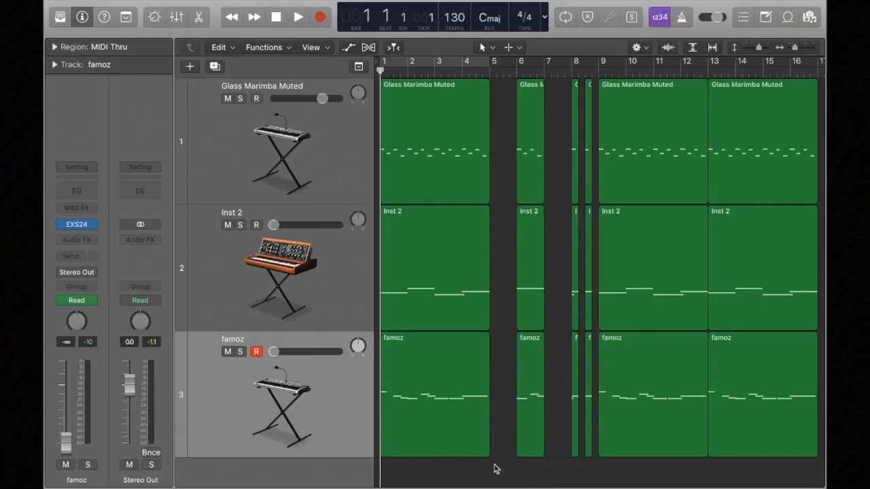
{"action": "key", "text": "space"}
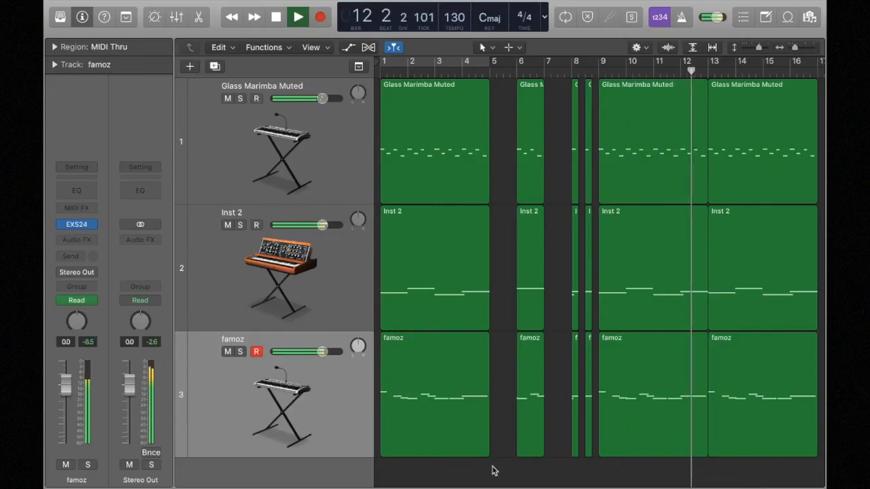
{"action": "key", "text": "space"}
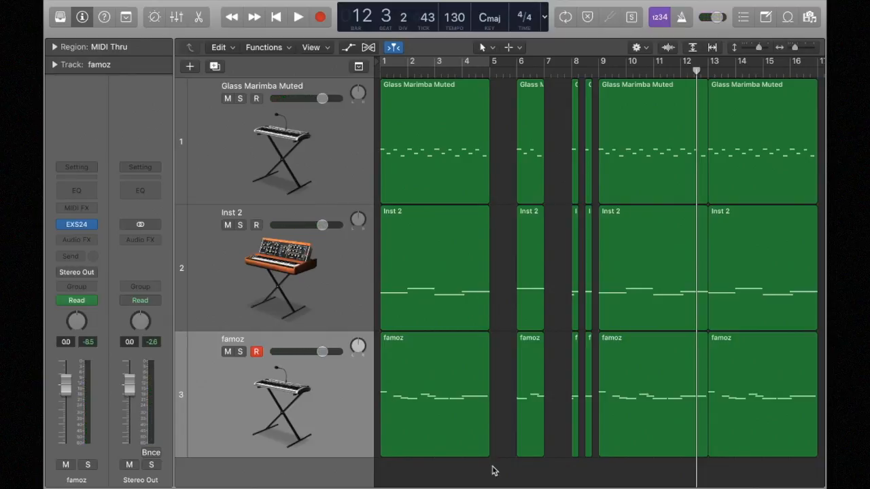
Step: Add a new software instrument track directly below the Glass Marimba Muted track
{"action": "left_click", "coordinate": [639, 143]}
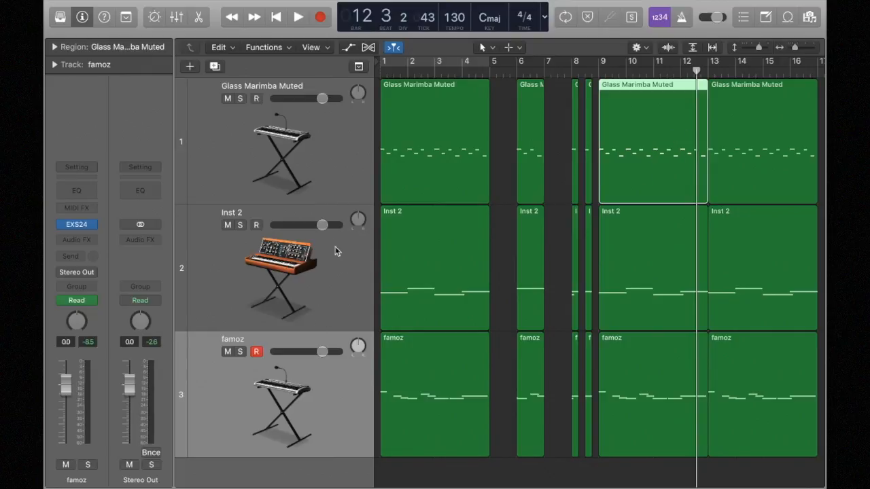
{"action": "left_click", "coordinate": [308, 143]}
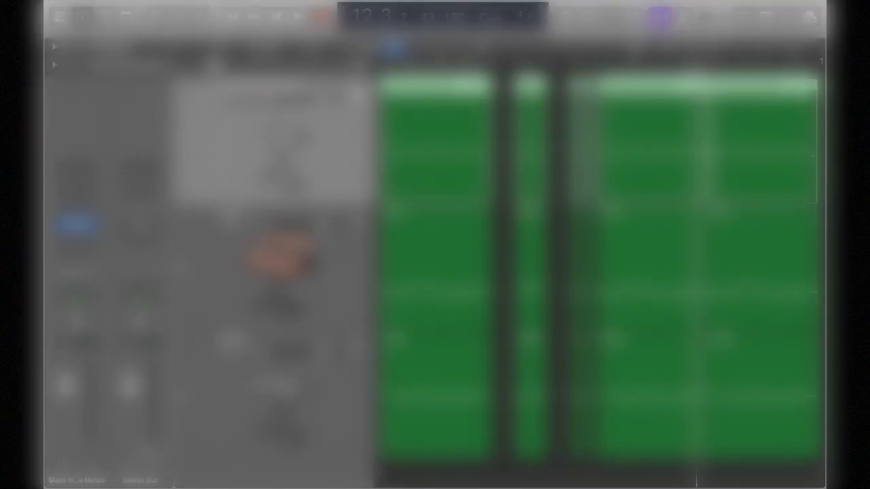
{"action": "key", "text": "alt+super+s"}
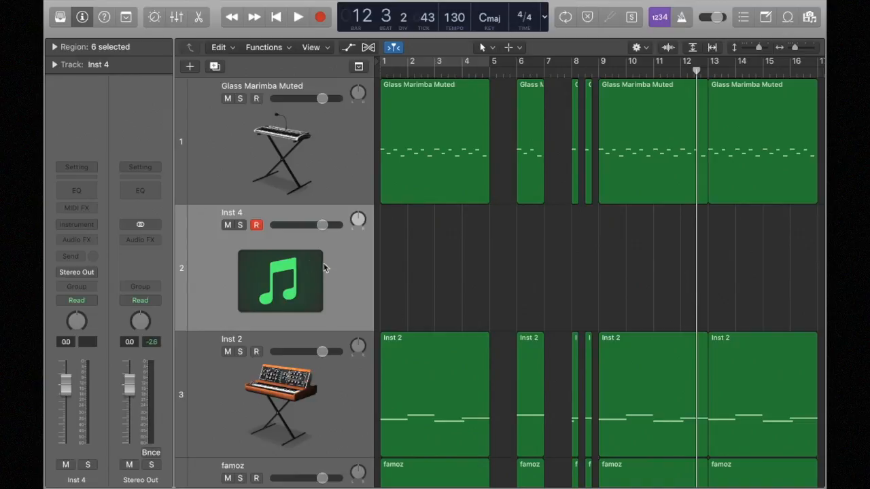
Step: Load Alchemy on the Inst 4 track, search its presets for "icy synth", and load the Icy Synth Lead preset
{"action": "left_click", "coordinate": [83, 226]}
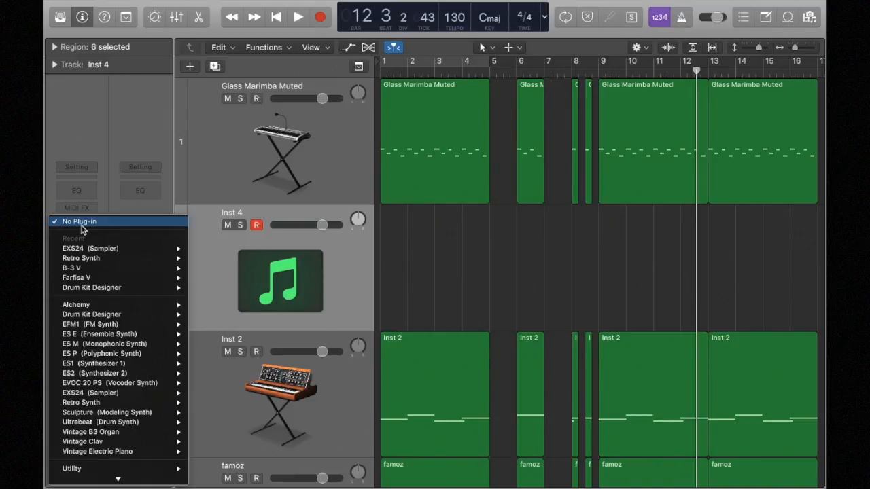
{"action": "mouse_move", "coordinate": [126, 304]}
{"action": "left_click", "coordinate": [203, 306]}
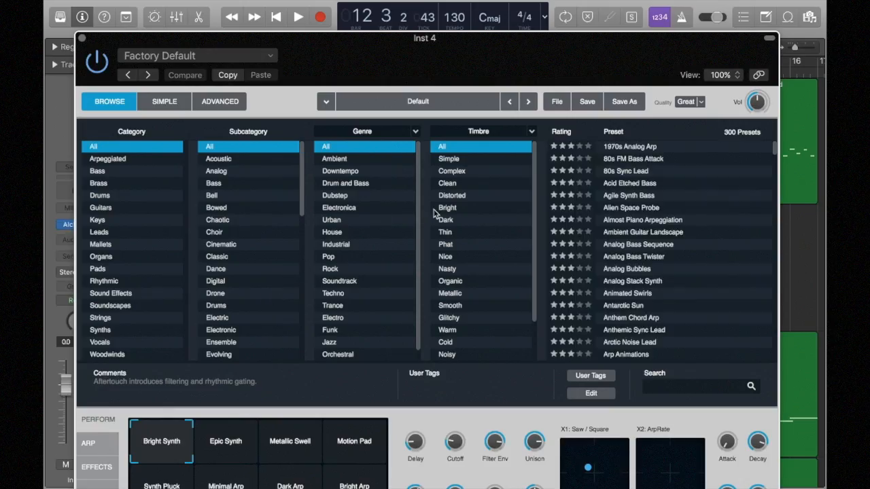
{"action": "left_click", "coordinate": [656, 393]}
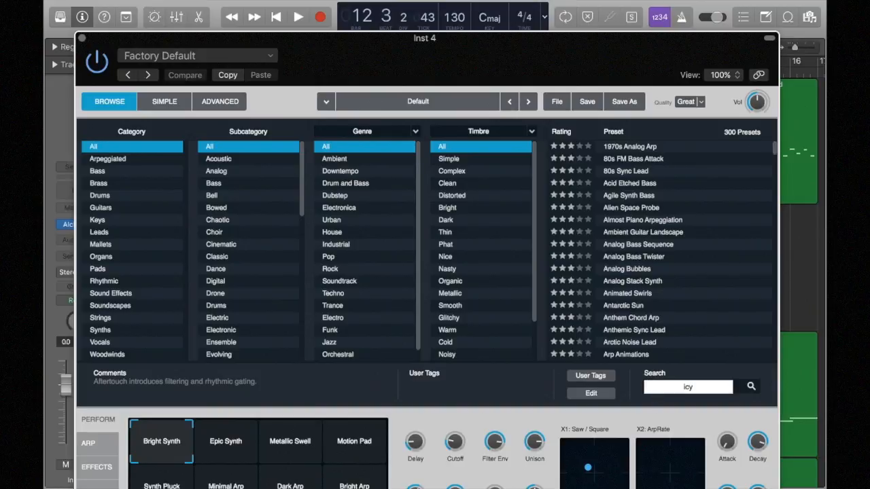
{"action": "type", "text": "icy synth"}
{"action": "key", "text": "Return"}
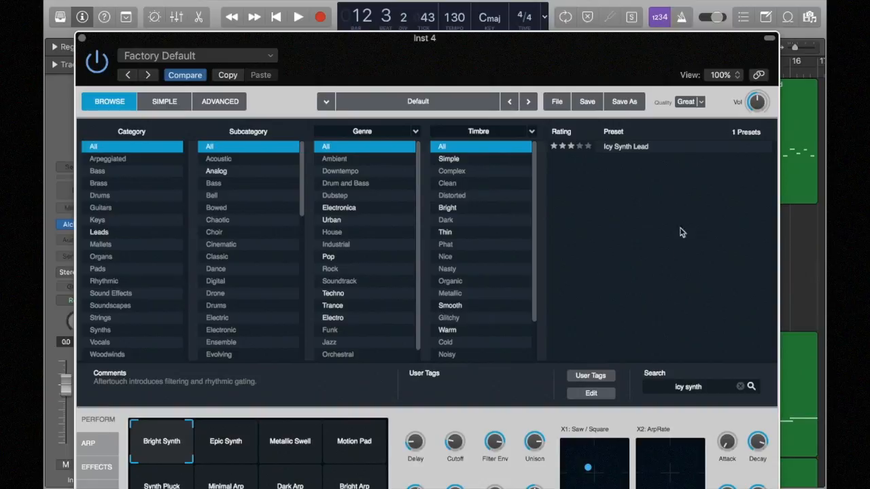
{"action": "left_click", "coordinate": [657, 150]}
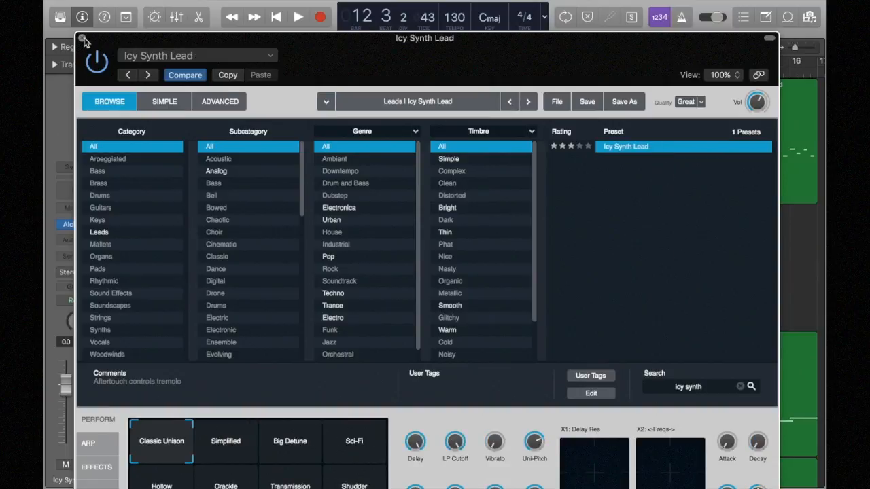
Step: Close the Alchemy window and audition the Icy Synth Lead sound by playing a few notes with Musical Typing
{"action": "left_click", "coordinate": [82, 39]}
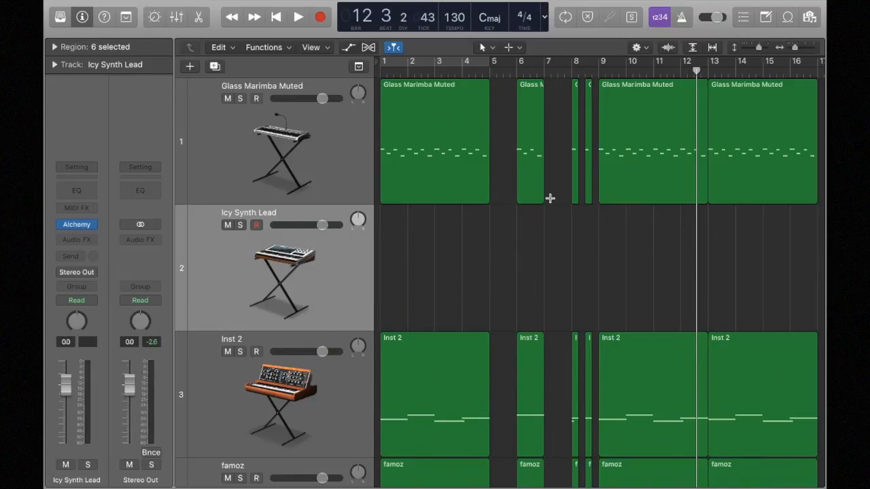
{"action": "key", "text": "super+k"}
{"action": "key", "text": "k"}
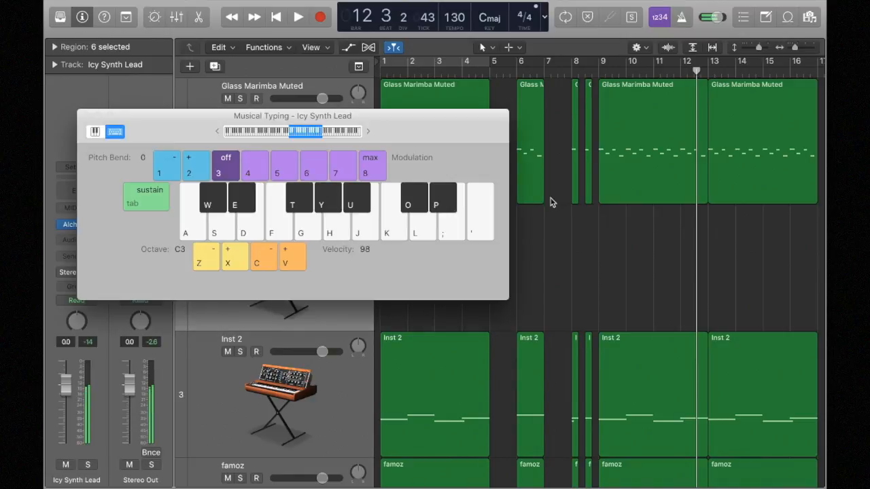
{"action": "key", "text": "f"}
{"action": "key", "text": "j"}
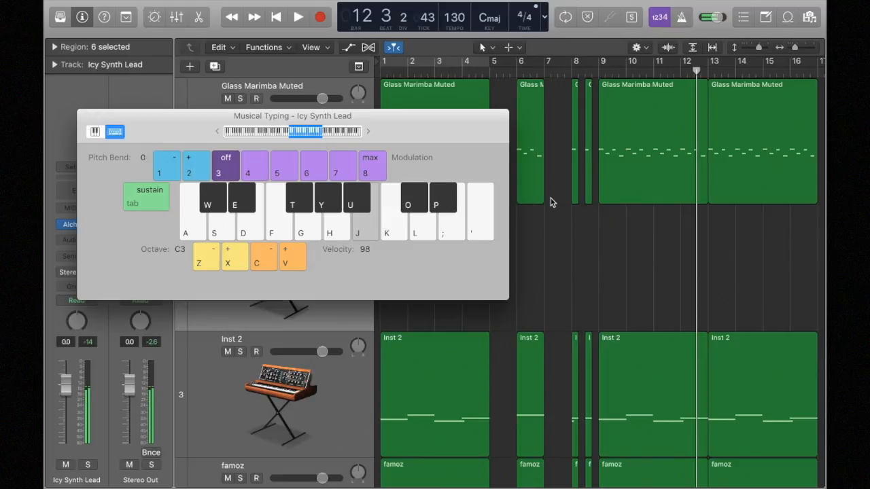
{"action": "key", "text": "g"}
{"action": "key", "text": "h"}
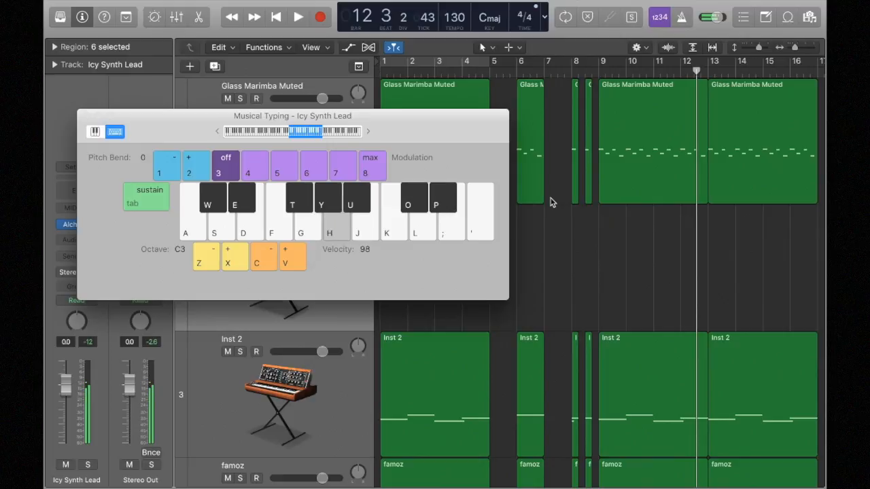
{"action": "key", "text": "s"}
{"action": "key", "text": "d"}
{"action": "key", "text": "f"}
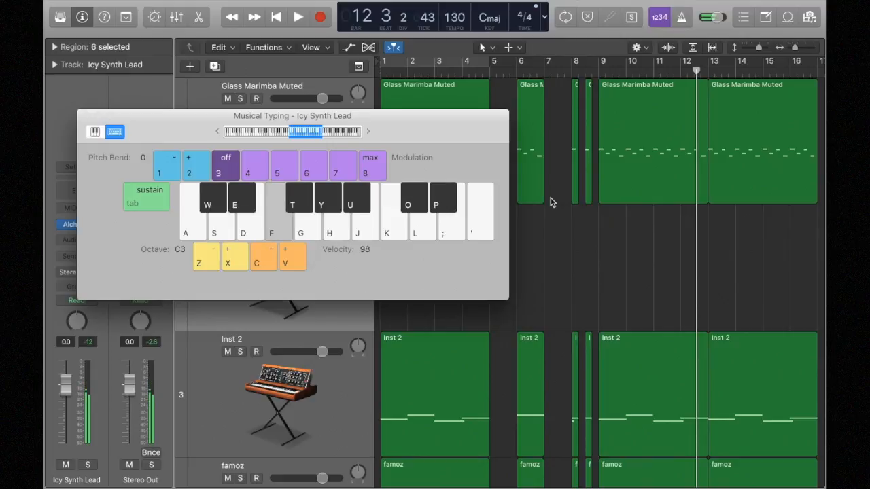
{"action": "key", "text": "k"}
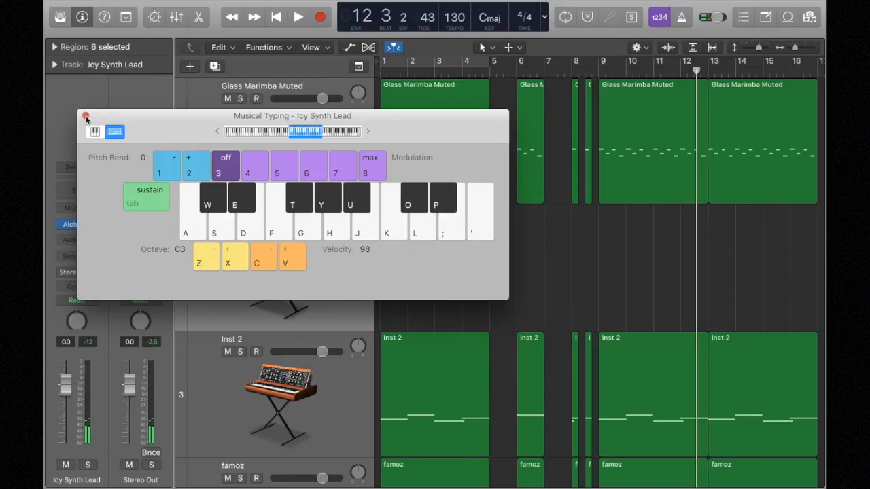
{"action": "left_click", "coordinate": [86, 117]}
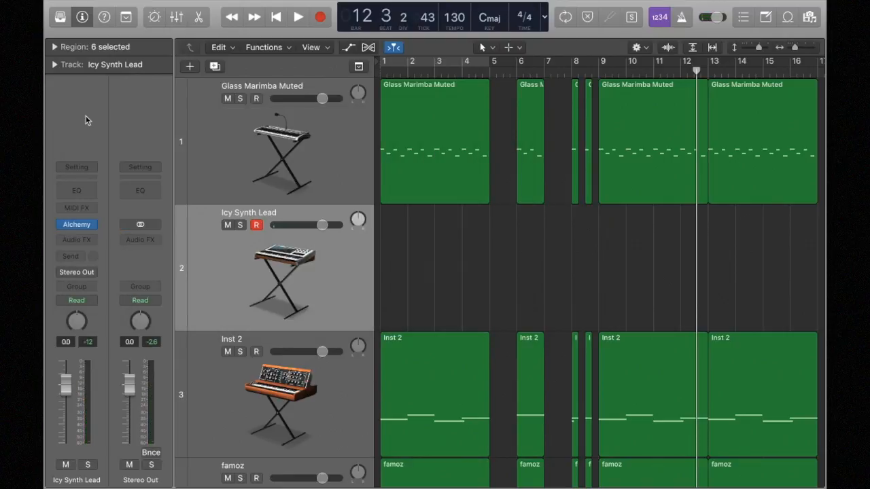
Step: Copy the two Glass Marimba Muted regions spanning bars 9 to 17 onto the Icy Synth Lead track at the same position
{"action": "left_click", "coordinate": [626, 155]}
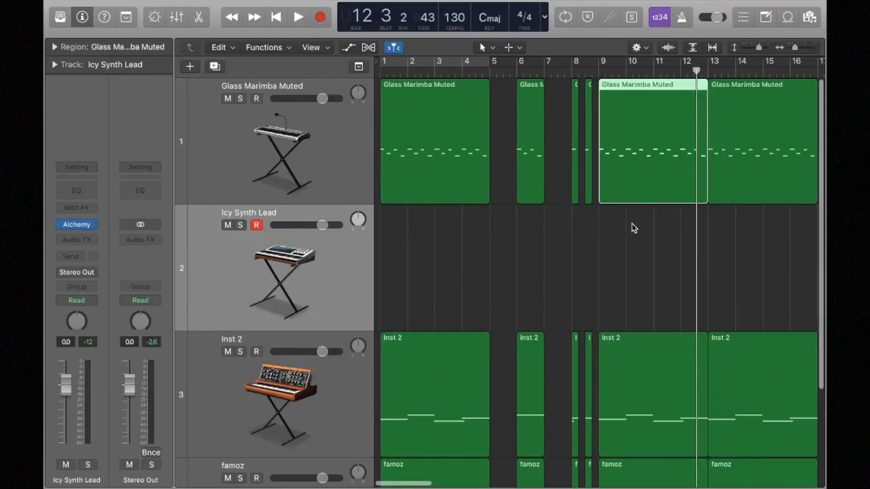
{"action": "scroll", "coordinate": [631, 228], "scroll_direction": "right", "scroll_amount": 3}
{"action": "left_click_drag", "start_coordinate": [582, 235], "coordinate": [681, 157]}
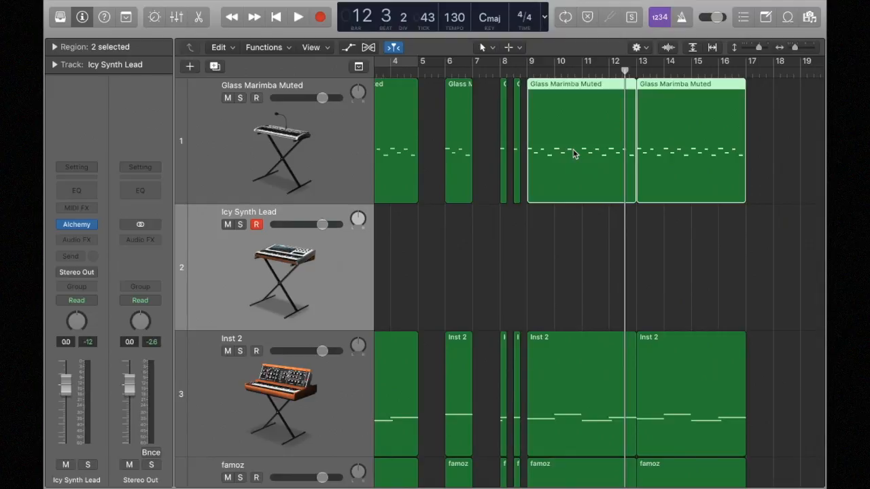
{"action": "left_click_drag", "start_coordinate": [575, 159], "coordinate": [572, 246]}
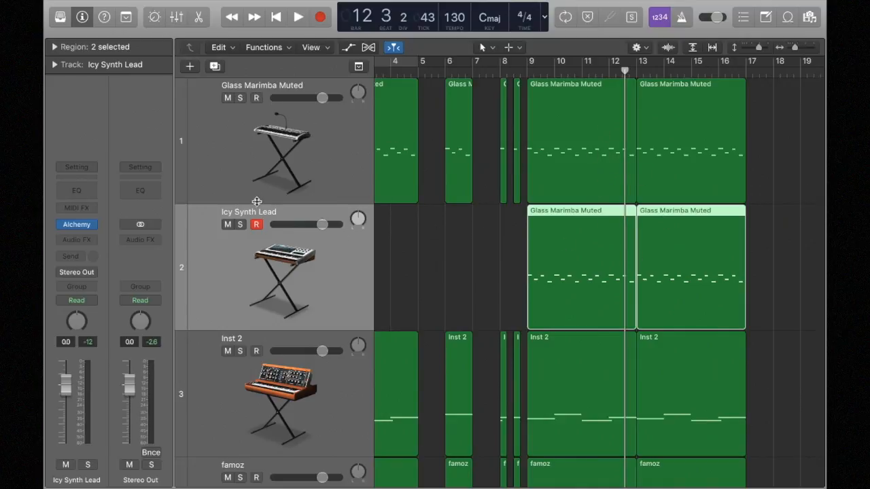
Step: Play the arrangement from bar 1 into bar 17 to hear the layered synth lead, and fit all four tracks in view
{"action": "key", "text": "Return"}
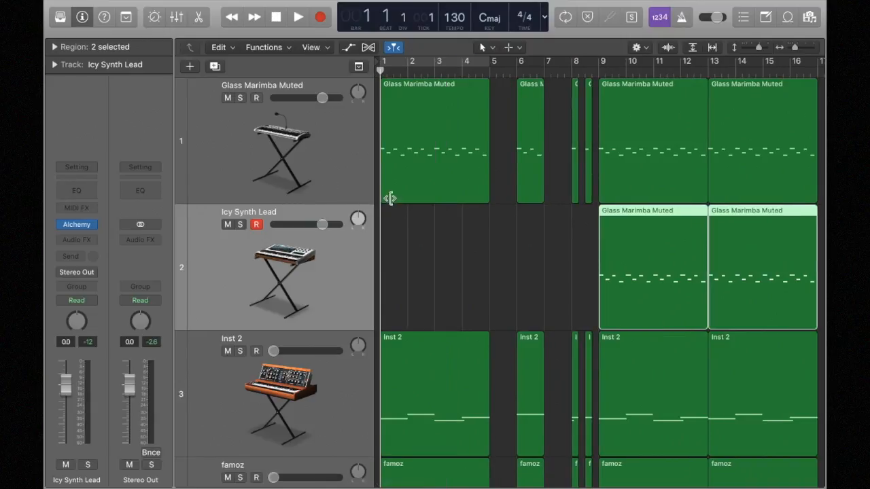
{"action": "key", "text": "space"}
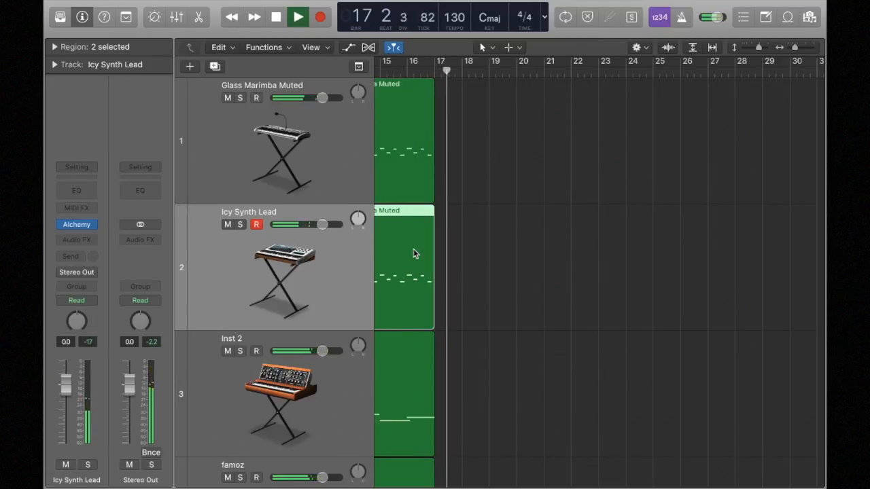
{"action": "key", "text": "space"}
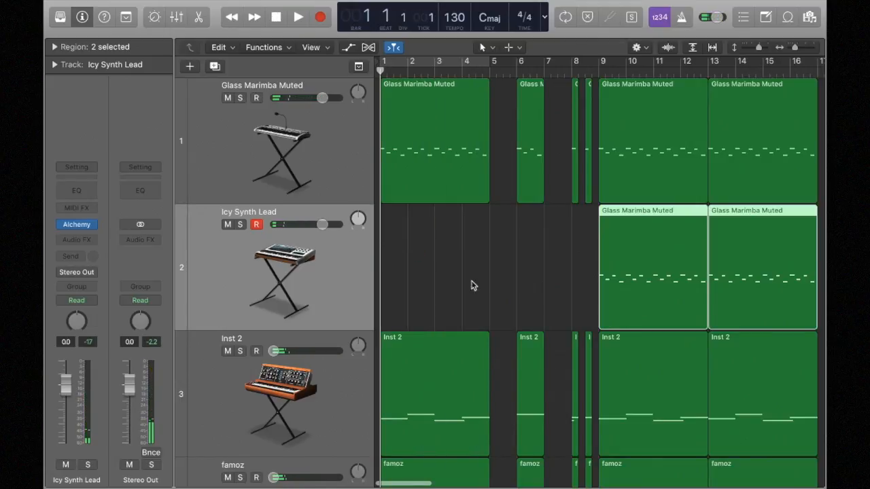
{"action": "left_click", "coordinate": [507, 281]}
{"action": "key", "text": "z"}
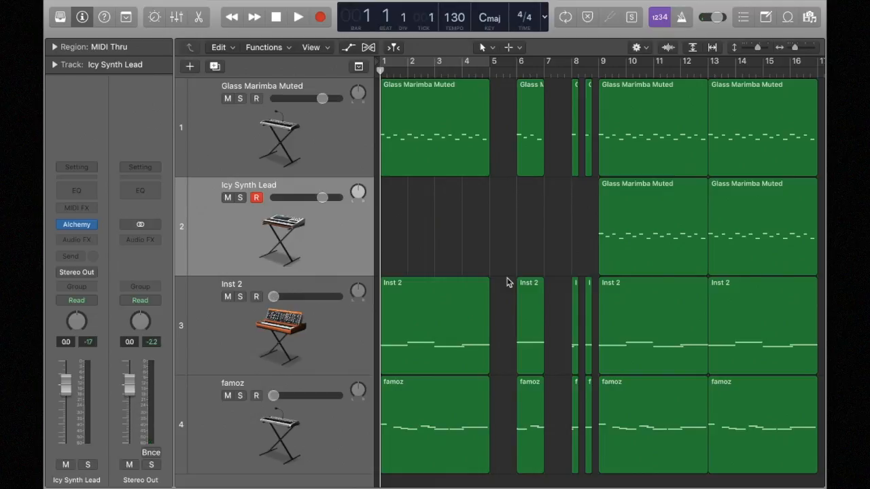